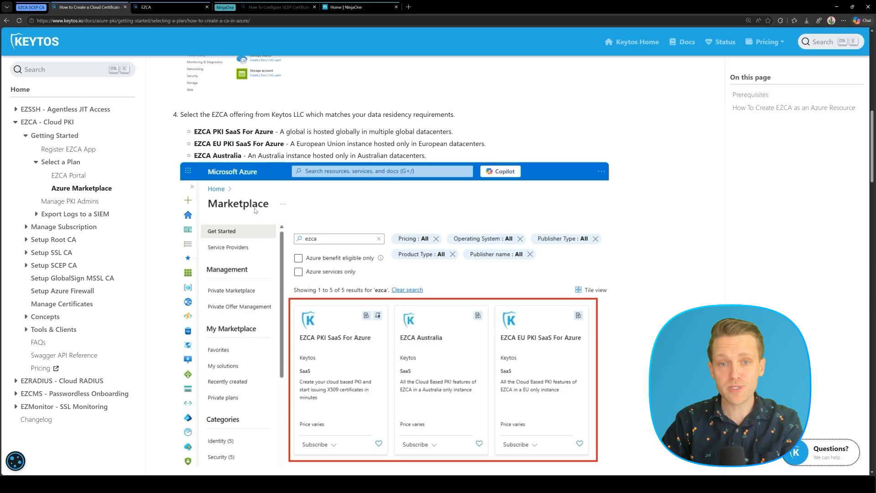
Read the Keytos Docs sign-up steps for selecting an EZCA plan, then go to the EZCA portal
left_click(69, 176)
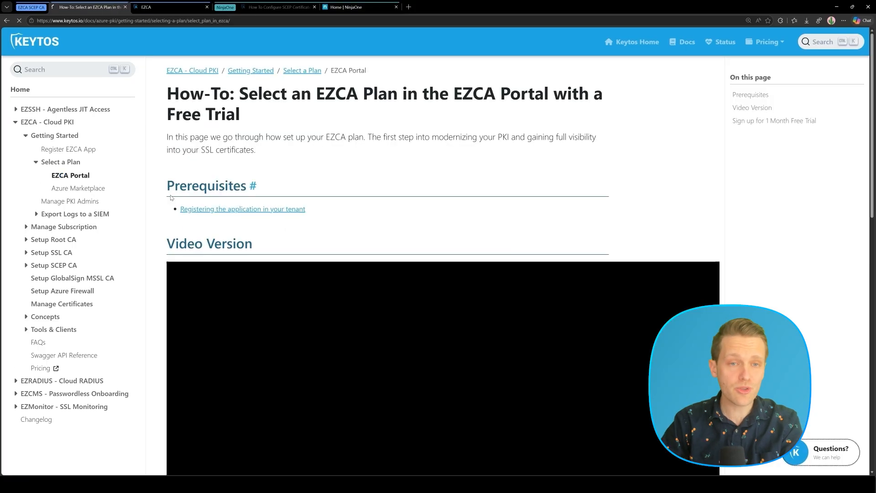
scroll(540, 230, "down", 12)
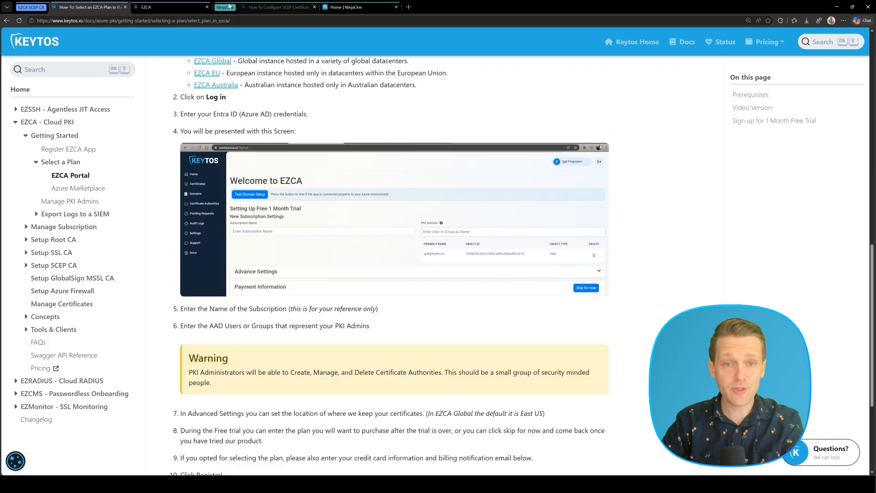
left_click(173, 8)
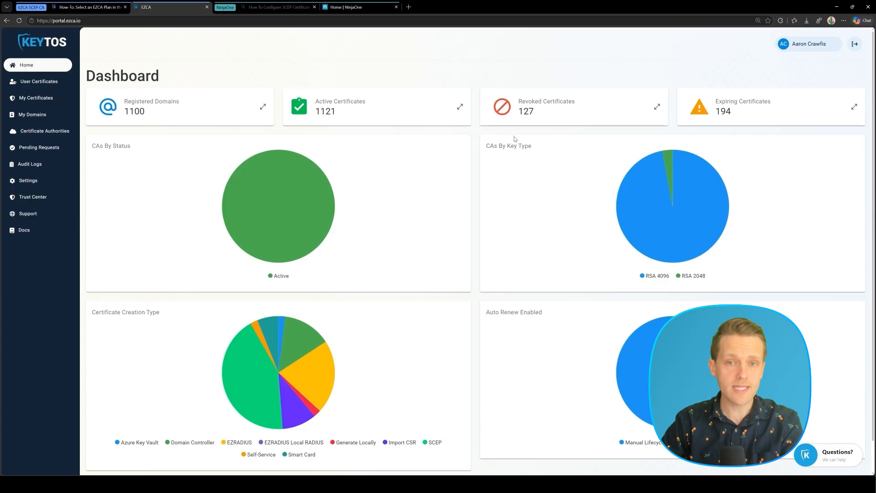
Start a new EZCA CA on the existing billing subscription, choosing Root CA as its type
left_click(68, 132)
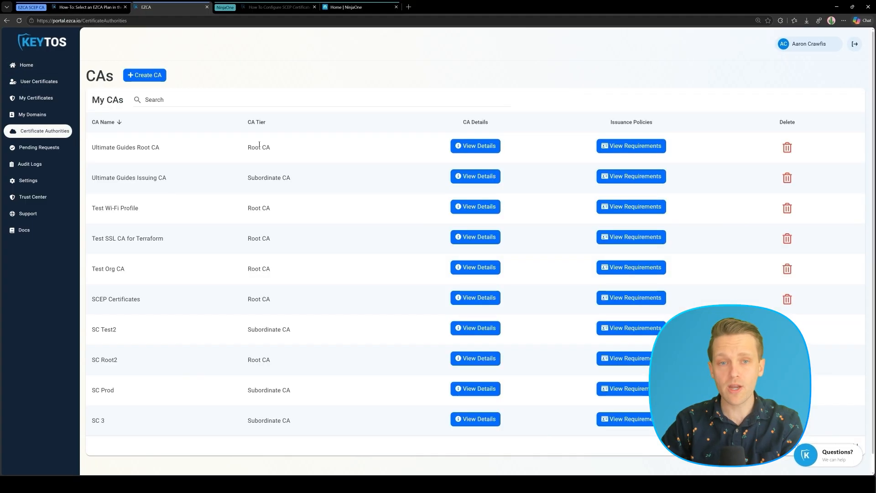
key("ctrl+plus")
key("ctrl+plus")
key("ctrl+plus")
left_click(197, 92)
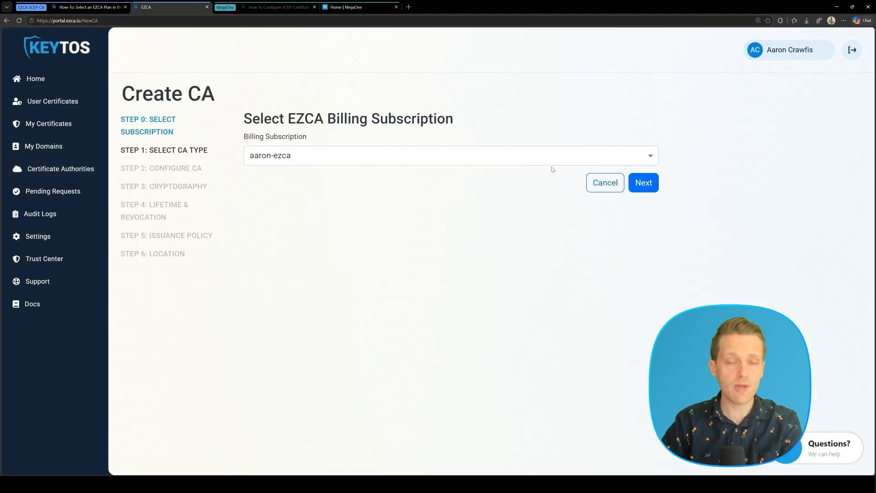
left_click(641, 183)
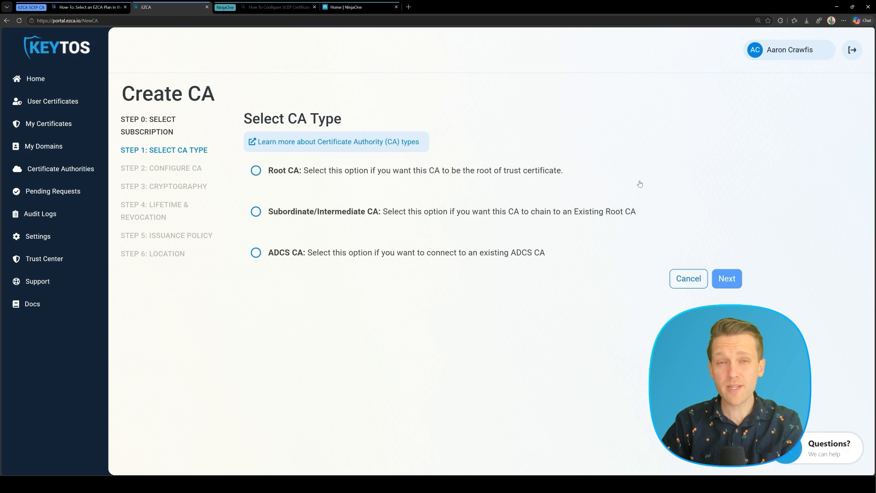
left_click(347, 176)
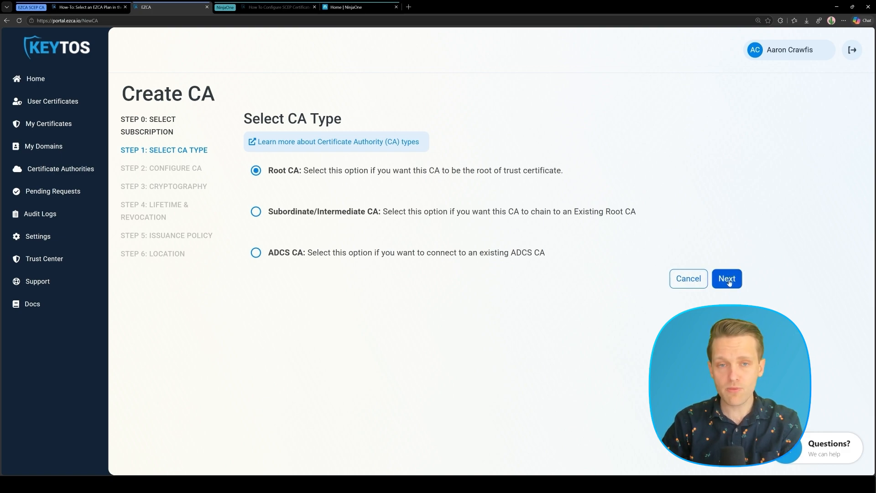
left_click(727, 279)
Set the new root CA's common name to 'NinjaOne SCEP CA'
left_click(332, 196)
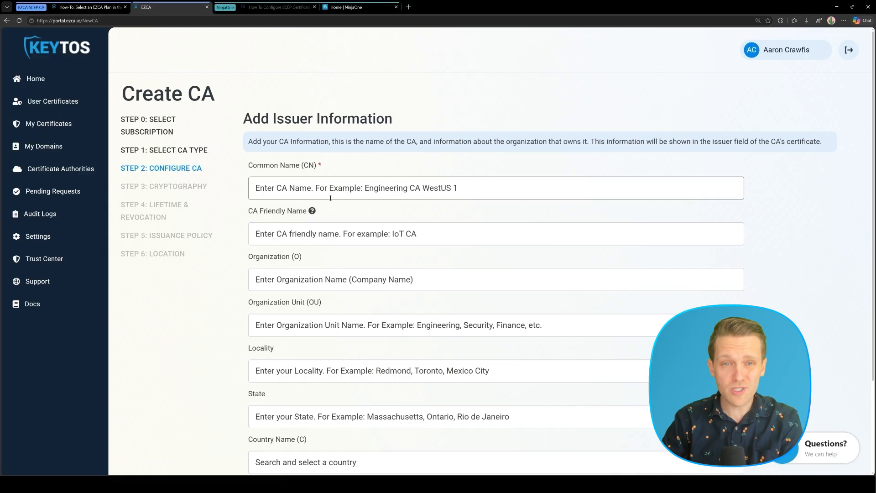
type("NinjaOne")
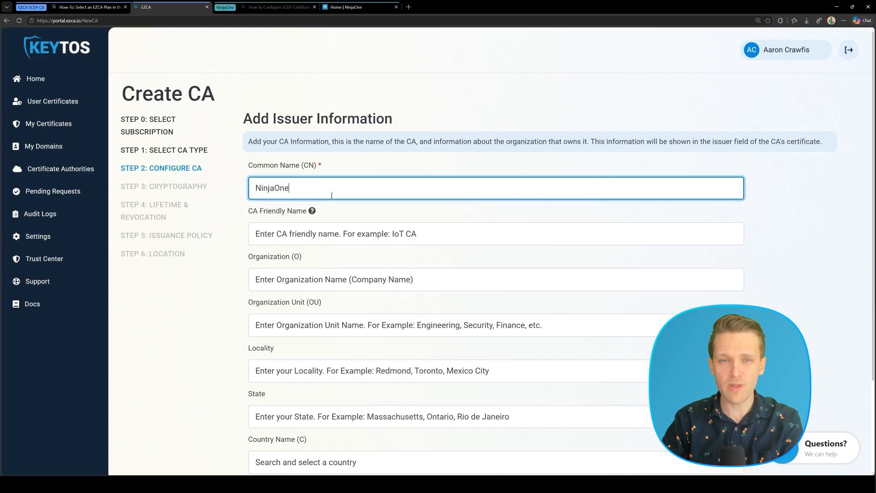
type(" SCEP CA")
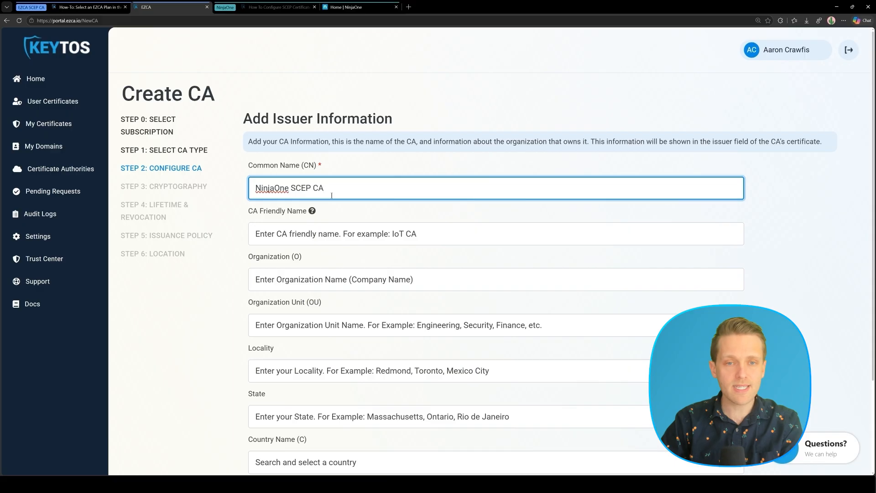
left_click(342, 210)
scroll(345, 218, "down", 3)
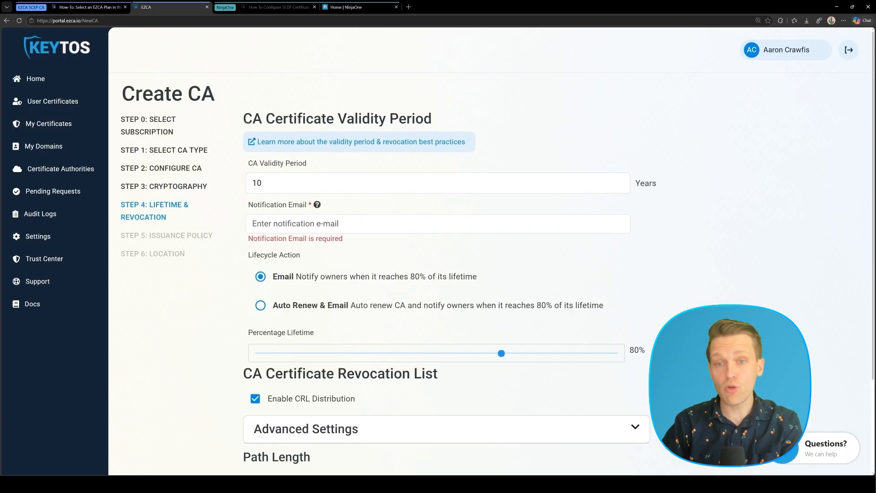
Enter the notification e-mail address for the CA and continue to Issuance Policy
left_click(372, 223)
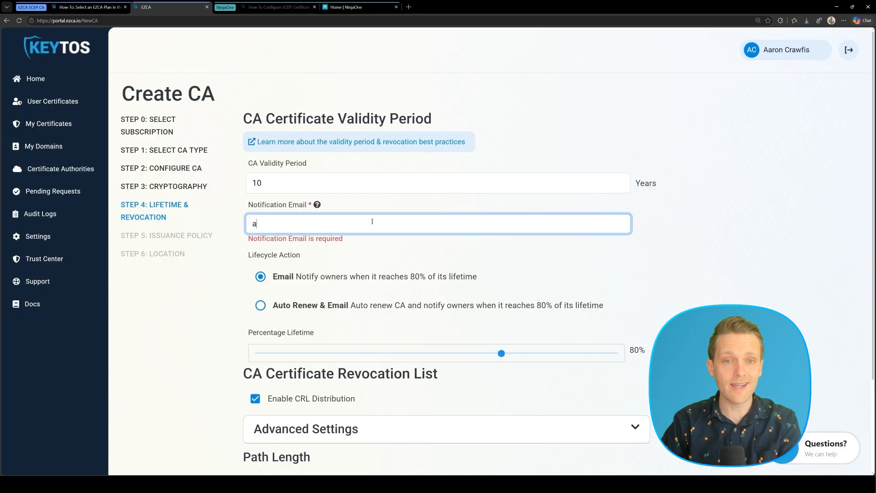
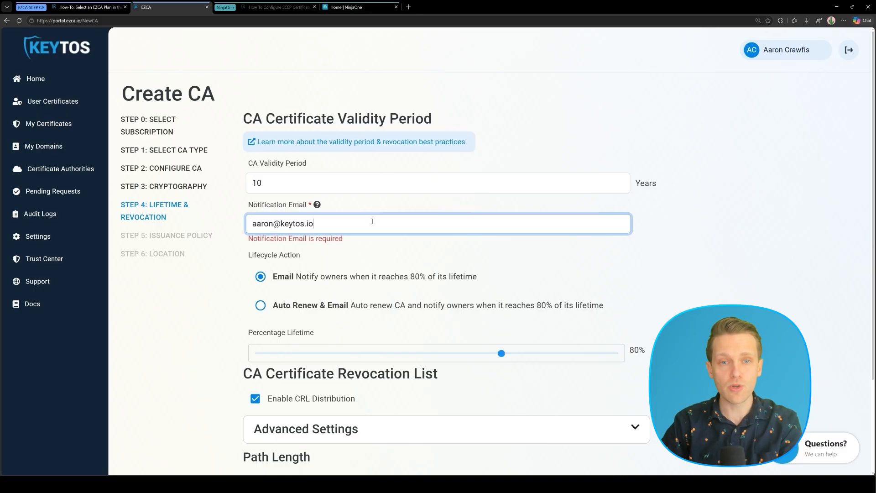
left_click(719, 276)
scroll(719, 276, "down", 3)
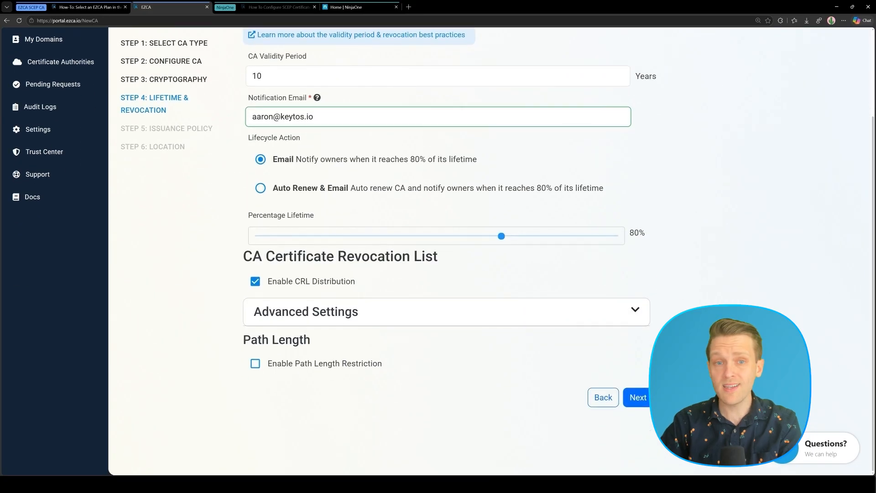
left_click(637, 404)
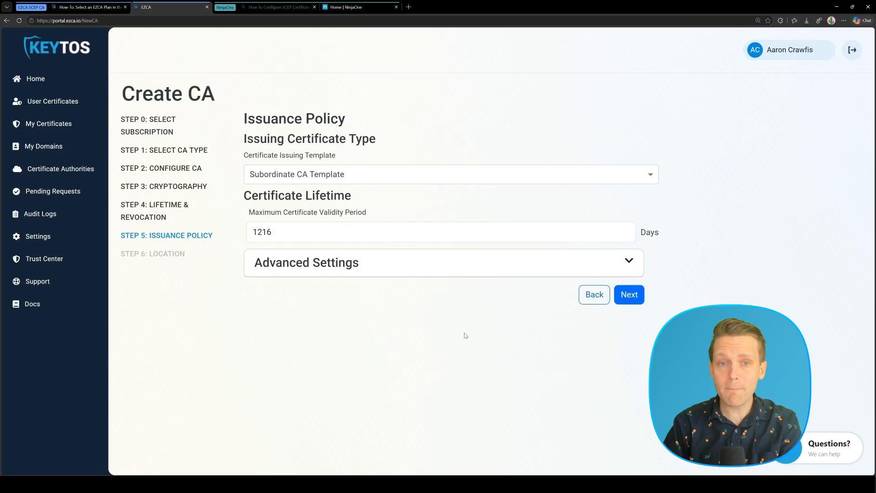
Issue certificates with the SCEP Template and enable the SCEP static challenge
left_click(517, 182)
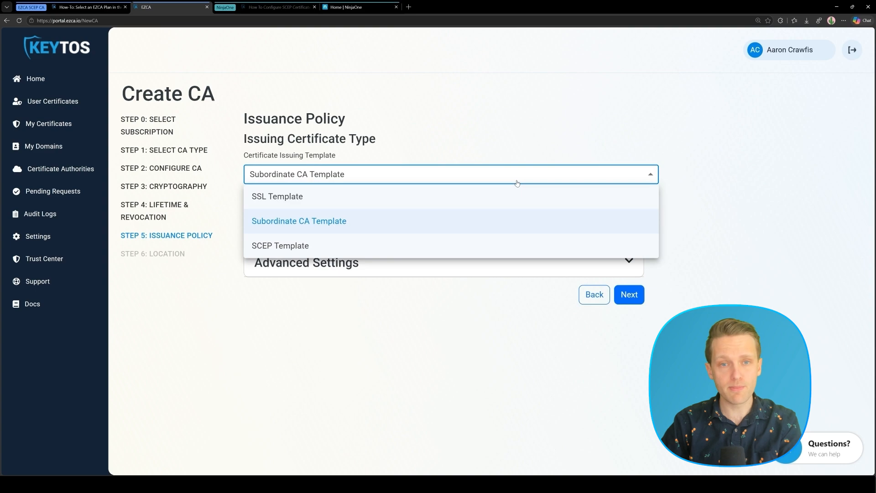
left_click(465, 243)
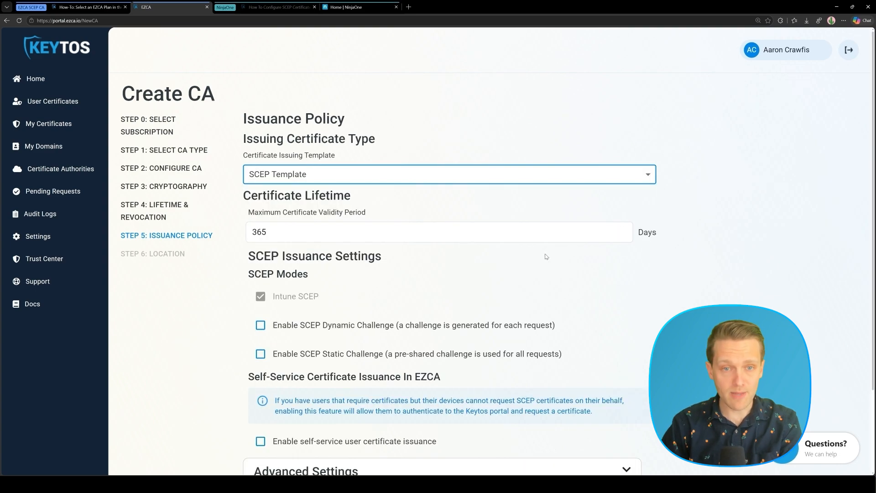
left_click(277, 356)
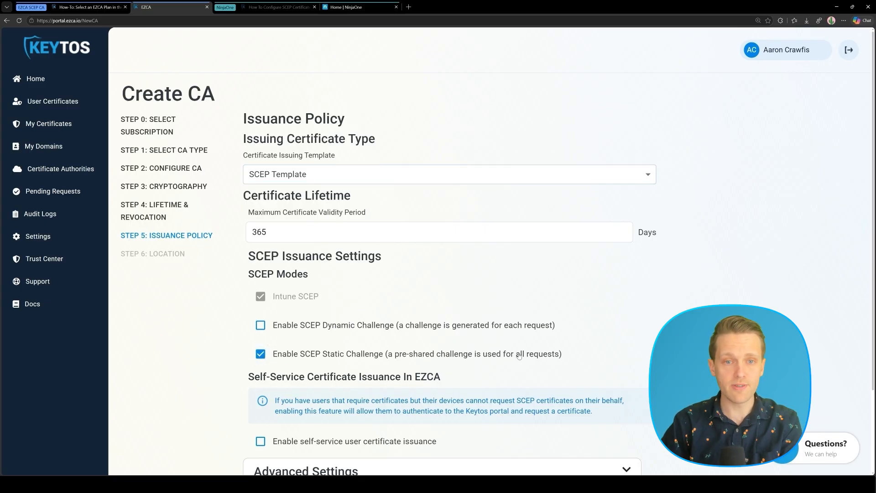
scroll(502, 356, "down", 3)
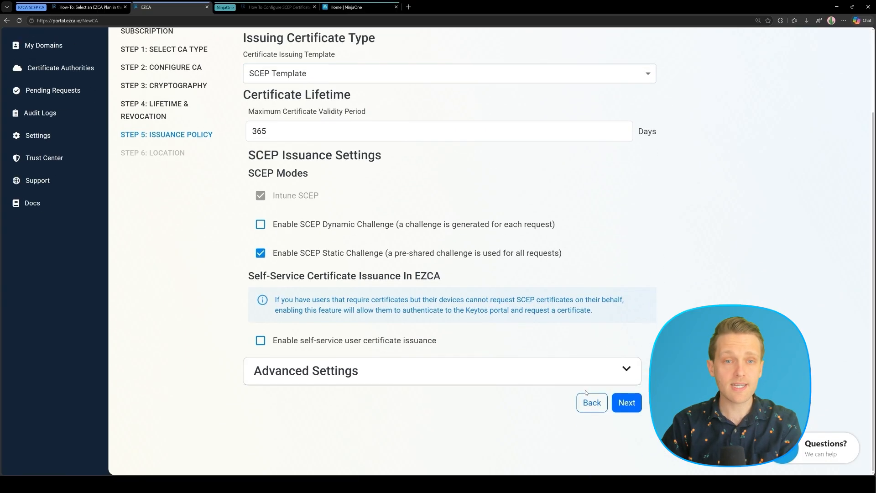
left_click(627, 402)
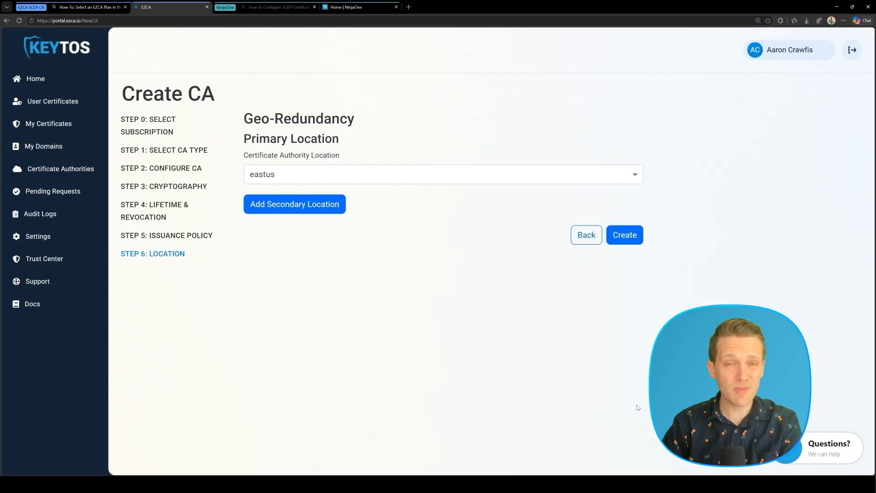
Create the NinjaOne SCEP CA root and save its certificate as NinjaOne SCEP CA.cer
left_click(627, 238)
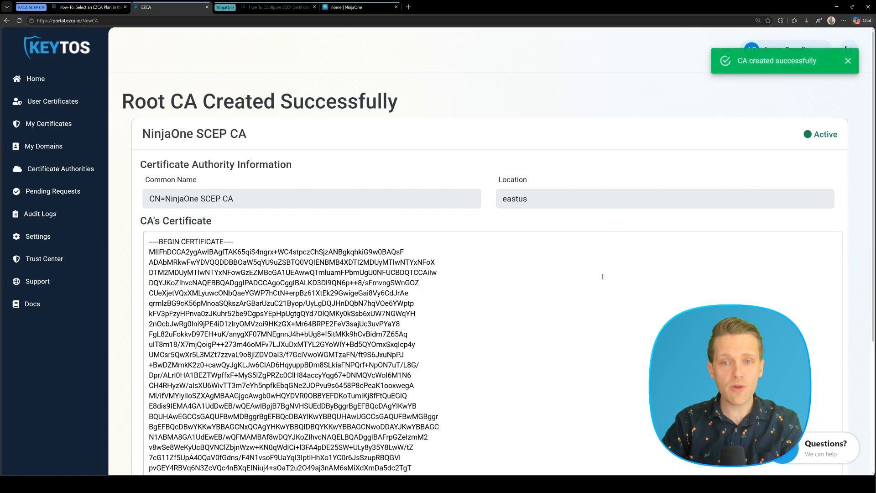
scroll(602, 277, "down", 5)
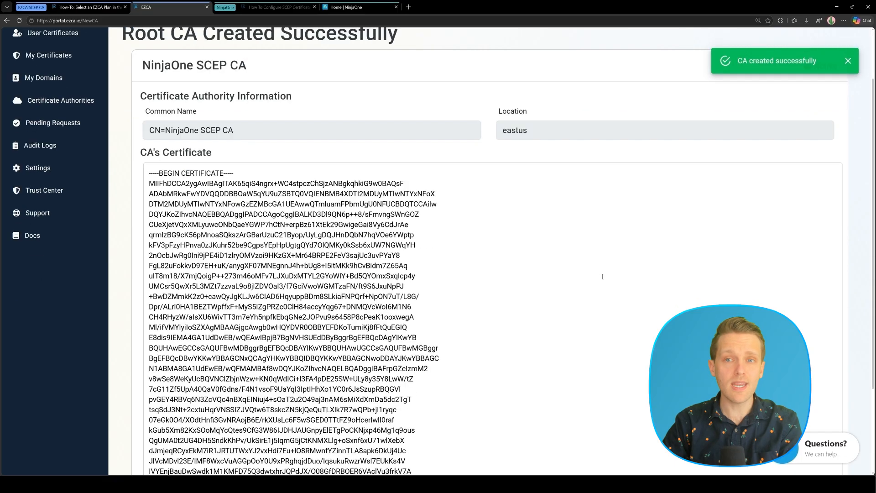
left_click(837, 409)
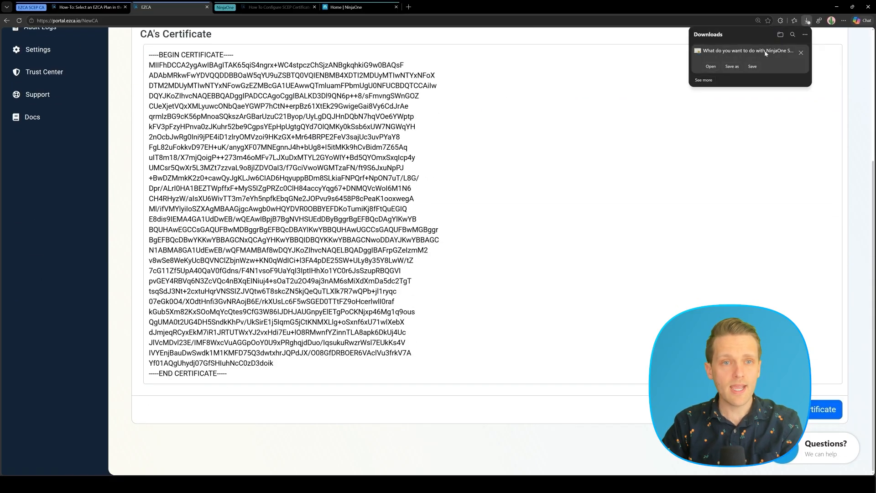
left_click(753, 62)
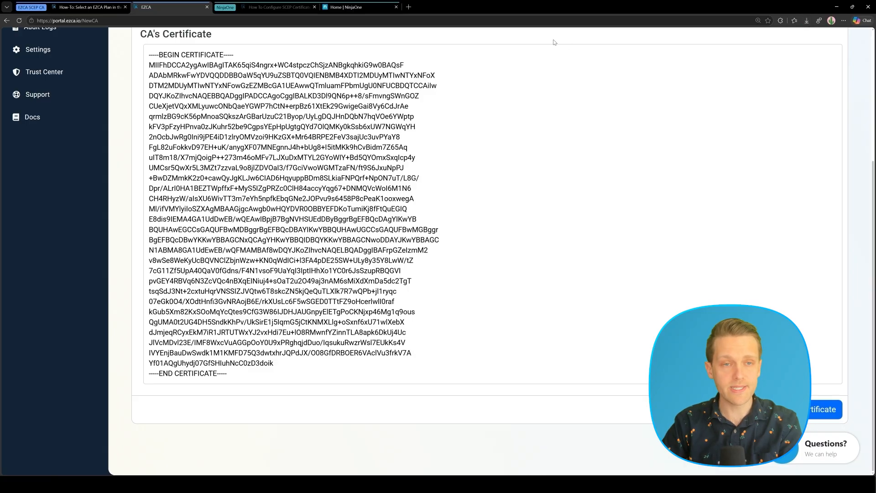
scroll(551, 47, "up", 5)
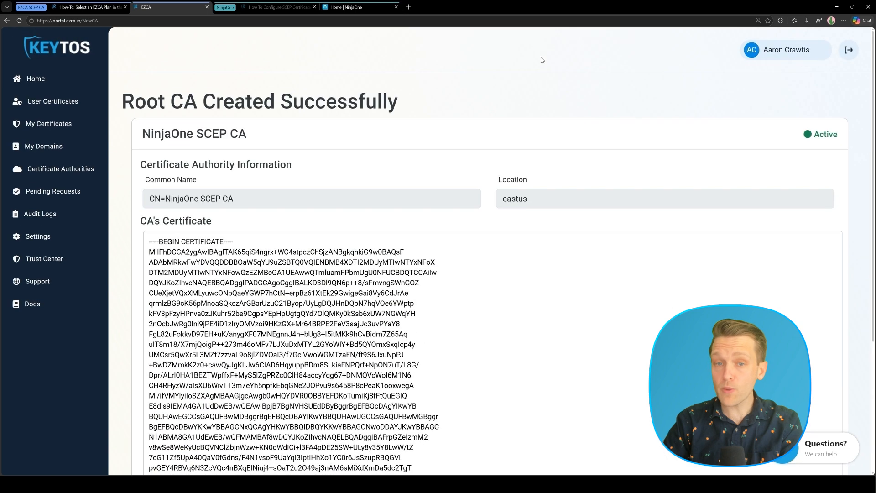
left_click(102, 176)
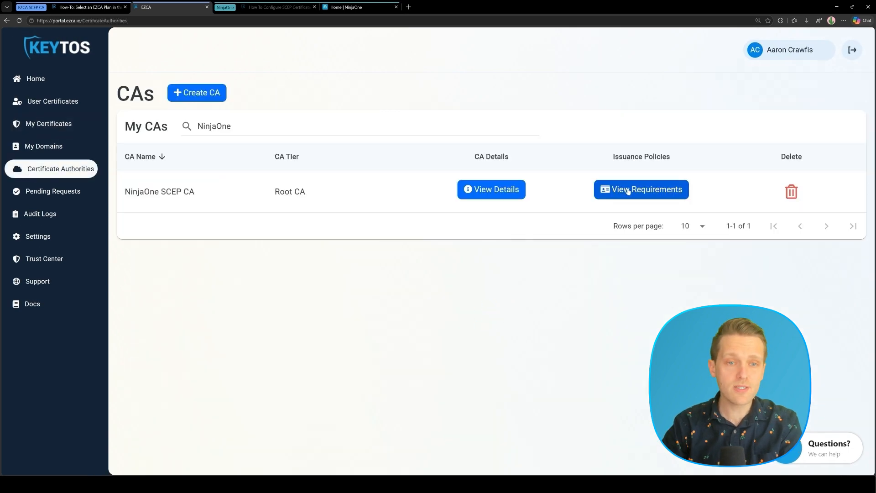
View the NinjaOne SCEP CA's SCEP URLs and static challenge secret
left_click(628, 190)
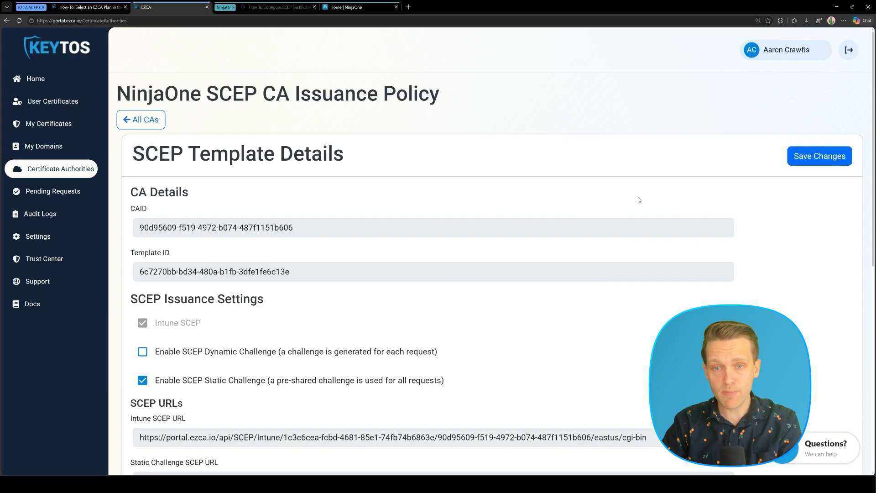
scroll(639, 200, "down", 3)
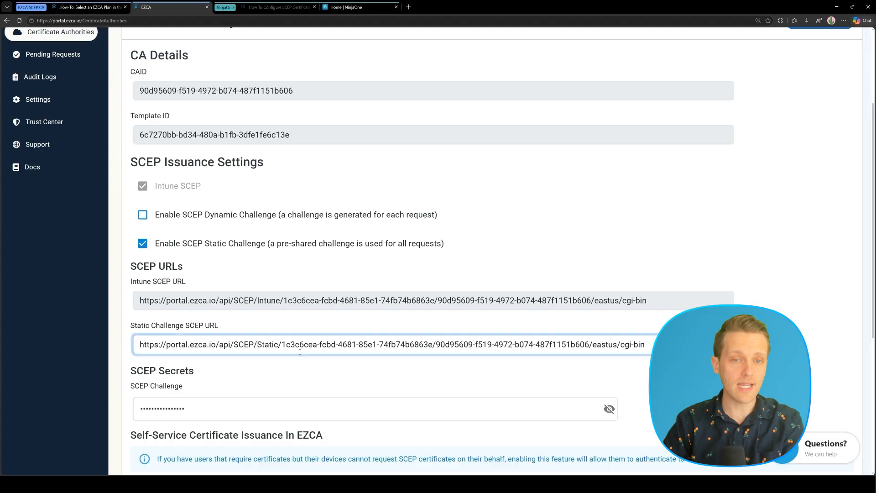
left_click(310, 409)
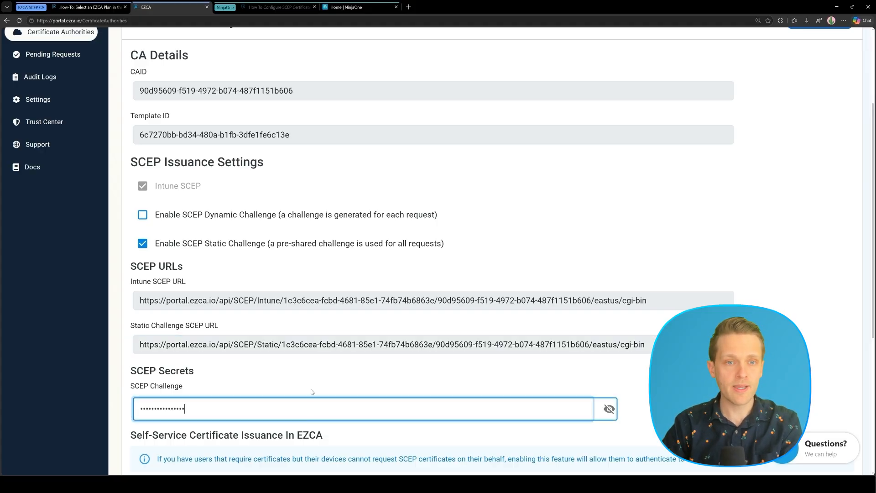
left_click(286, 9)
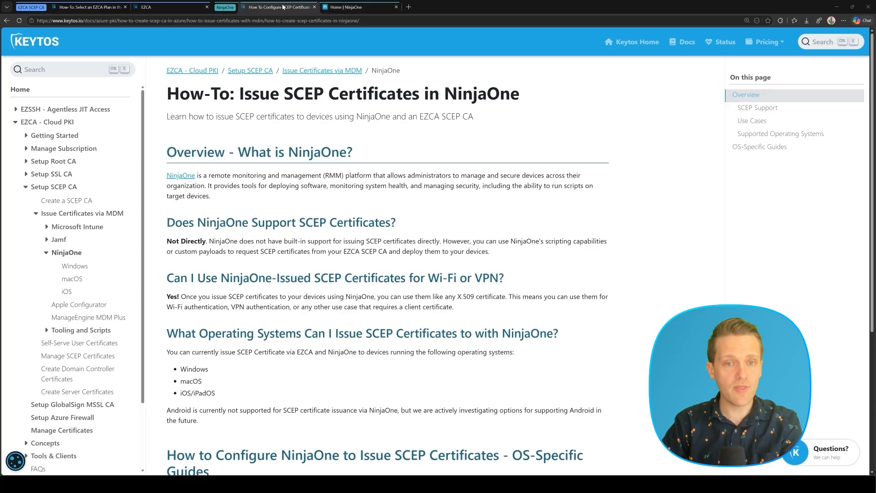
Open the macOS NinjaOne SCEP guide and read Step 1 on configuring Apple MDM
scroll(706, 243, "down", 3)
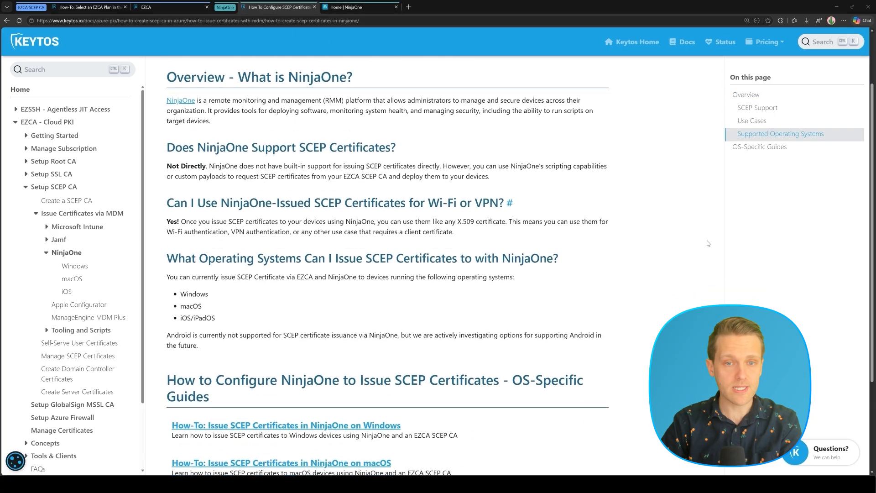
scroll(708, 243, "down", 2)
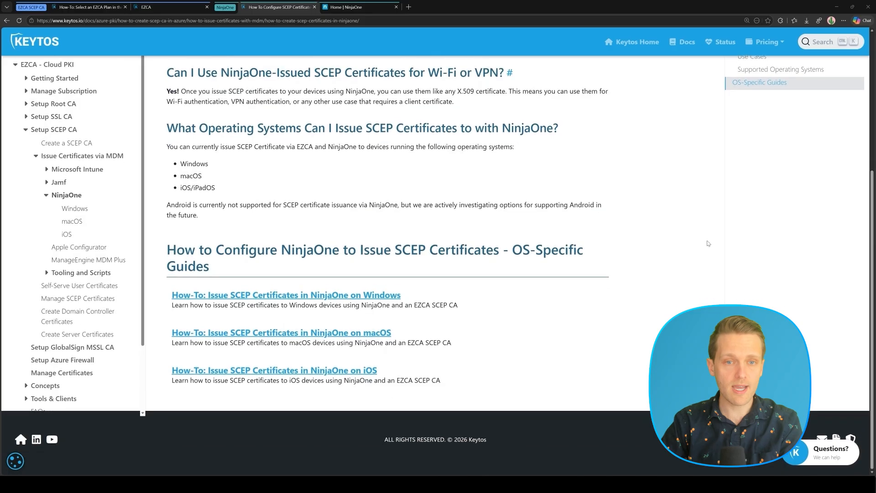
left_click(352, 333)
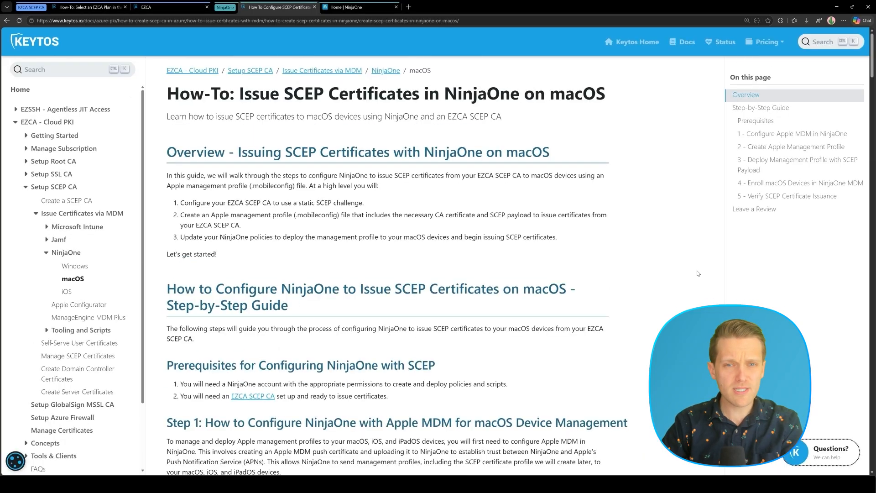
scroll(694, 270, "down", 7)
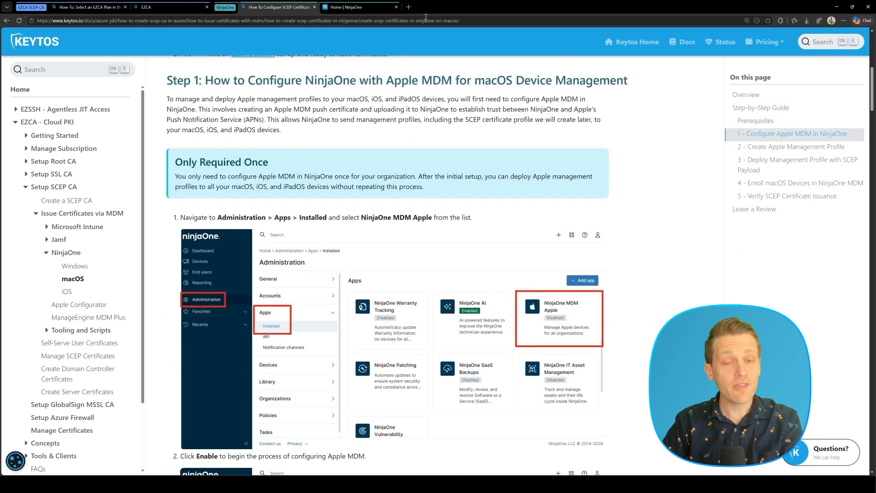
left_click(377, 4)
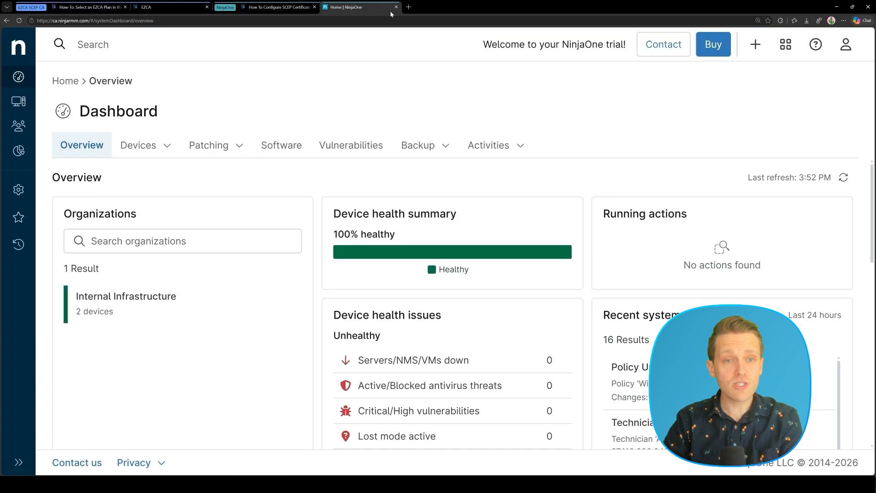
Open the installed NinjaOne MDM Apple app under Administration > Apps
left_click(13, 194)
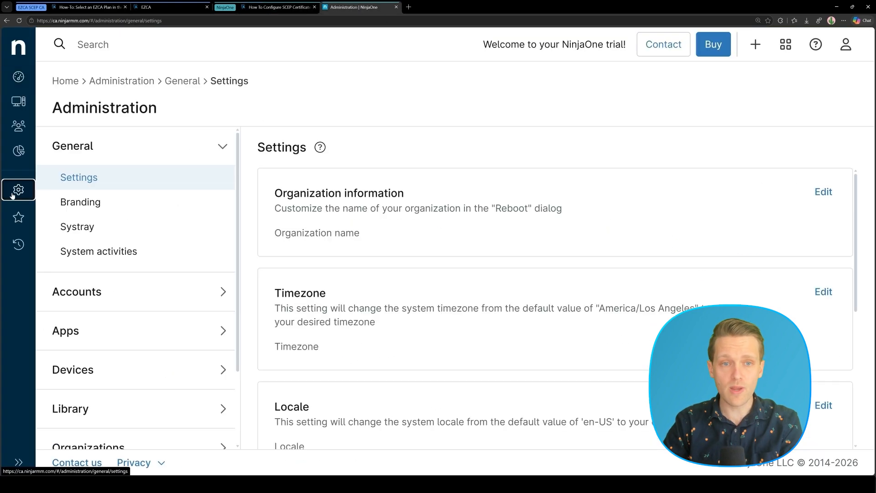
left_click(79, 328)
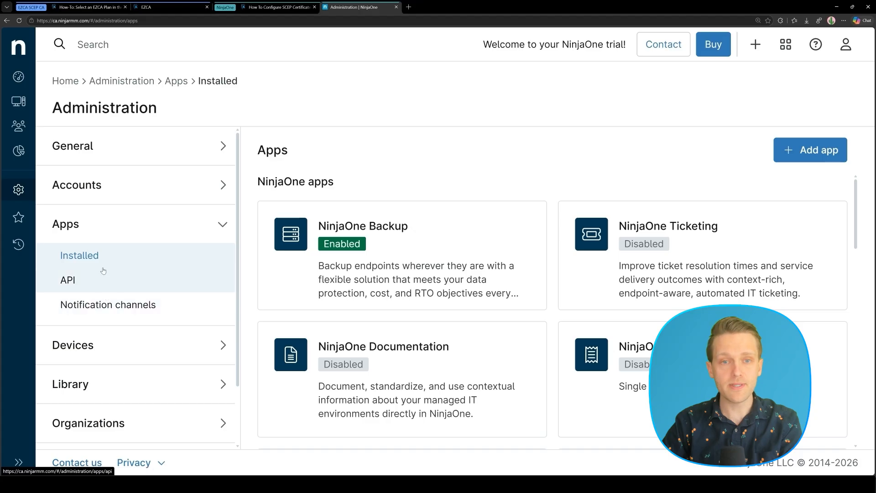
scroll(551, 285, "down", 1)
scroll(551, 285, "down", 5)
scroll(561, 280, "down", 1)
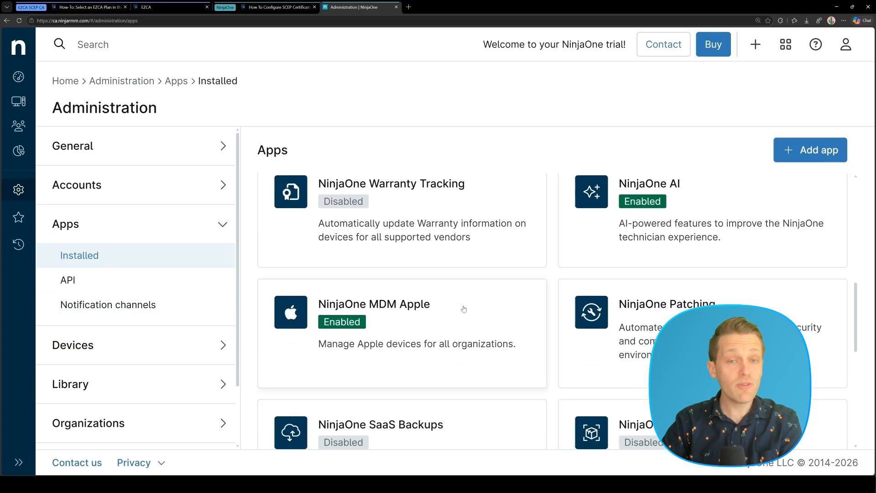
left_click(463, 309)
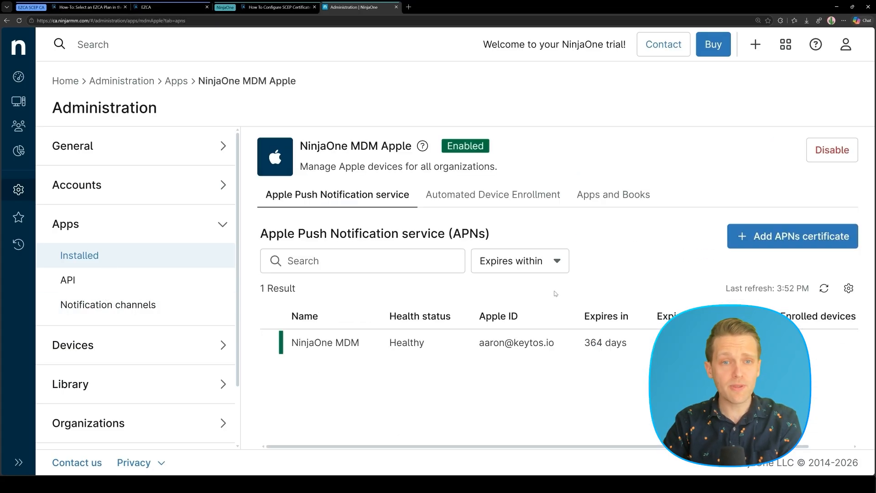
Download the CSR for a new APNs certificate and open the Apple Push Certificates Portal
left_click(804, 237)
left_click(260, 177)
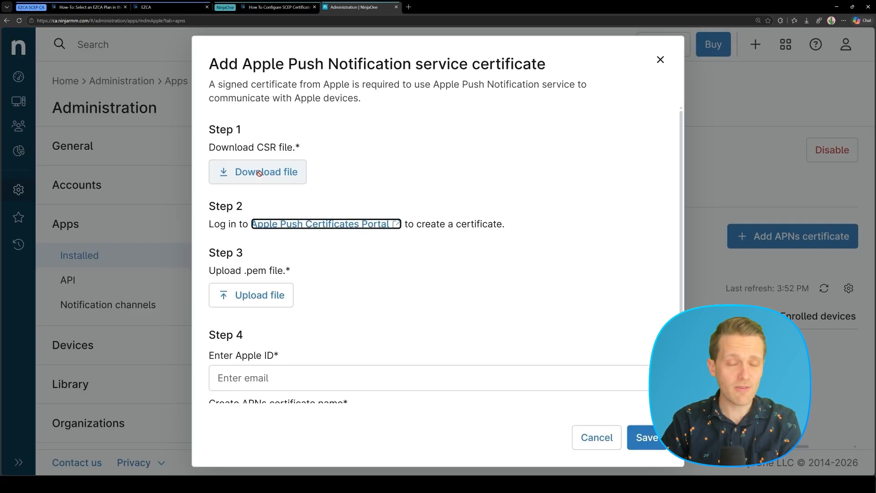
left_click(754, 62)
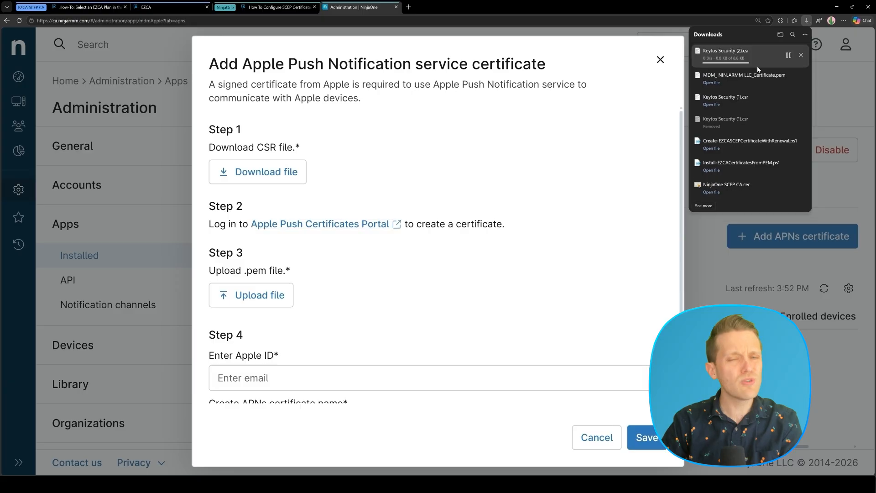
left_click(344, 224)
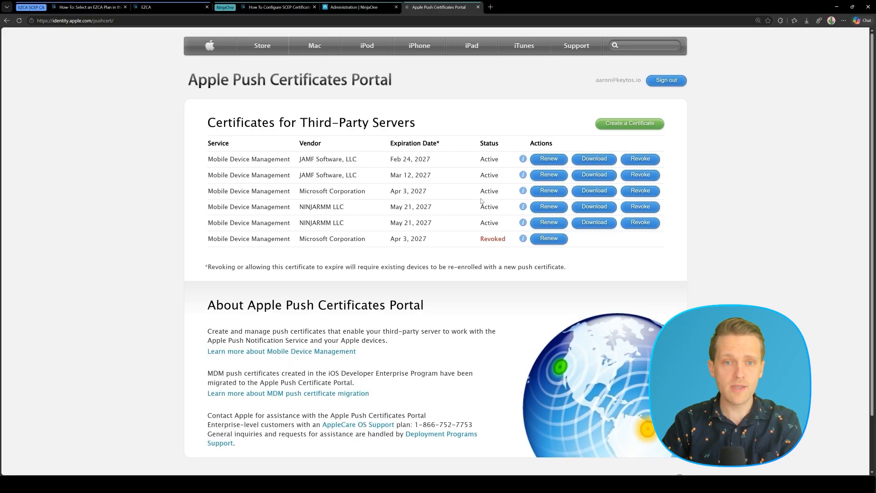
Create an MDM push certificate from Keytos Security (2).csr and save its .pem file
left_click(610, 130)
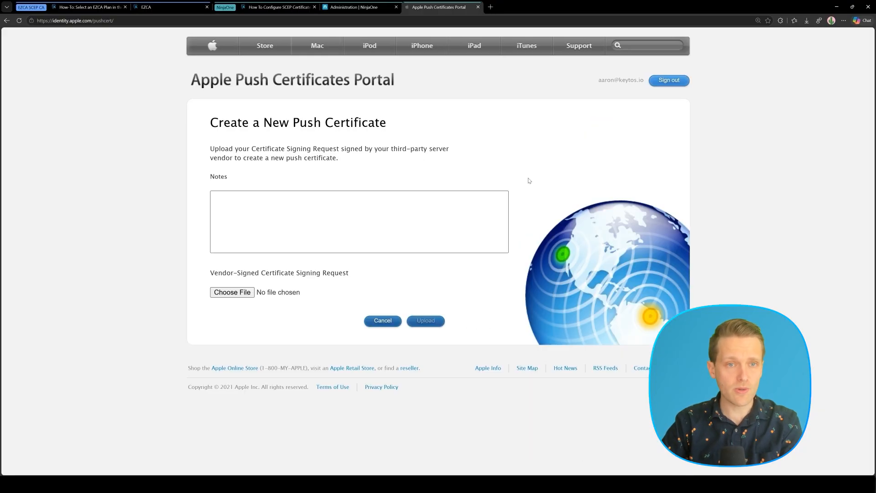
left_click(233, 292)
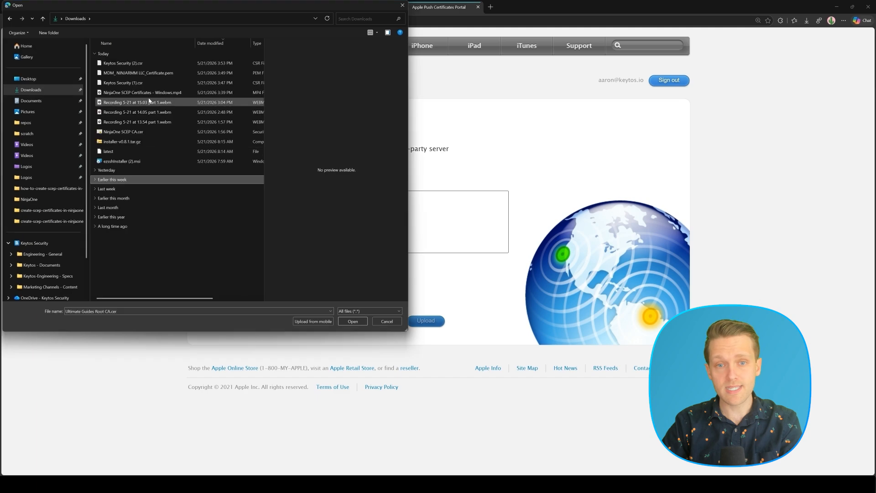
double_click(133, 64)
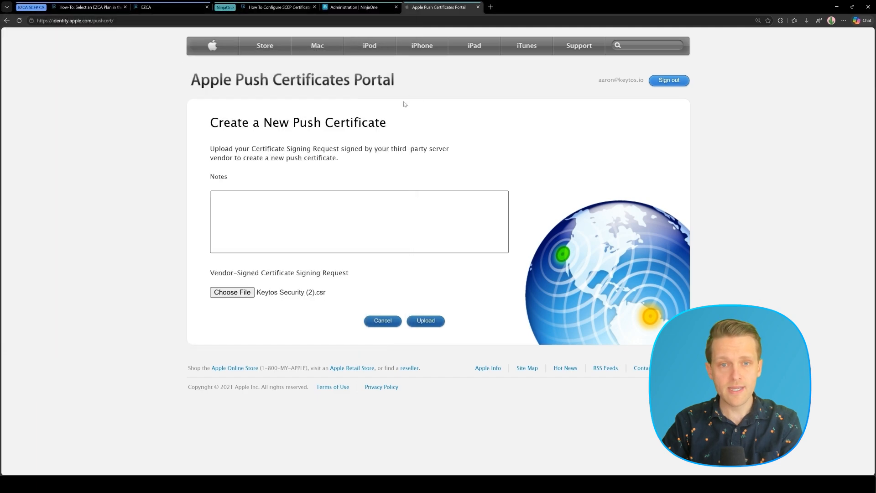
left_click(425, 321)
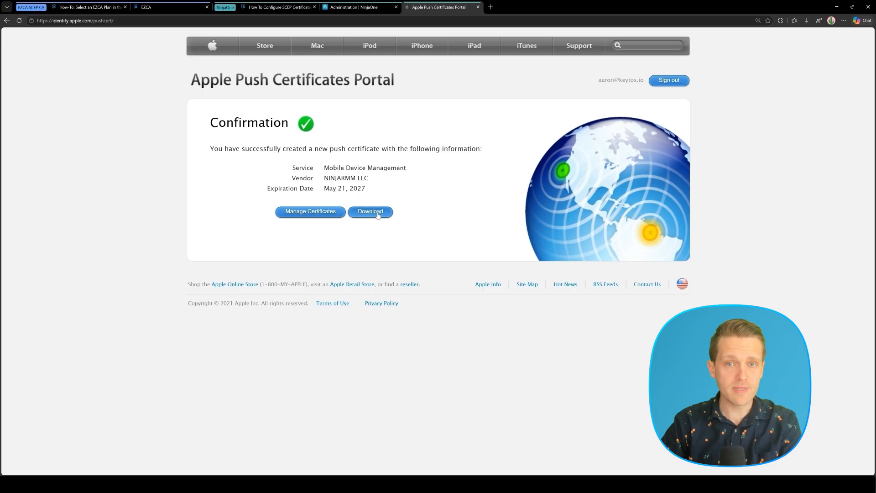
left_click(378, 214)
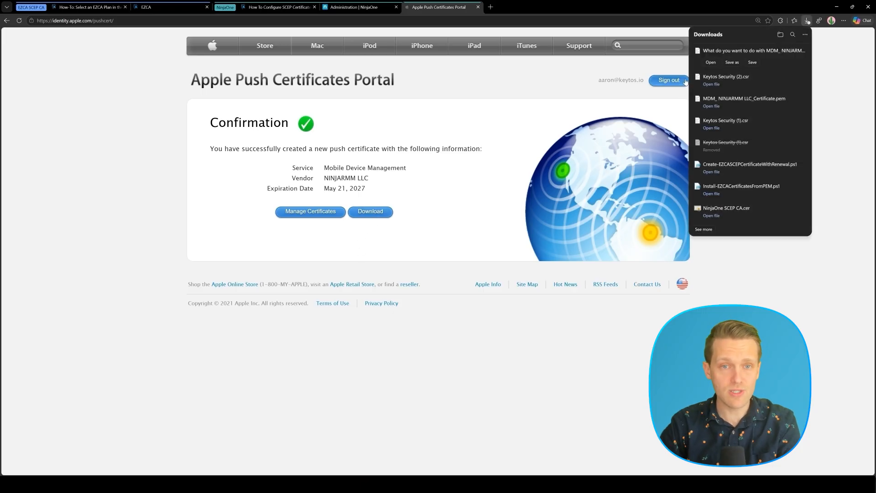
left_click(751, 67)
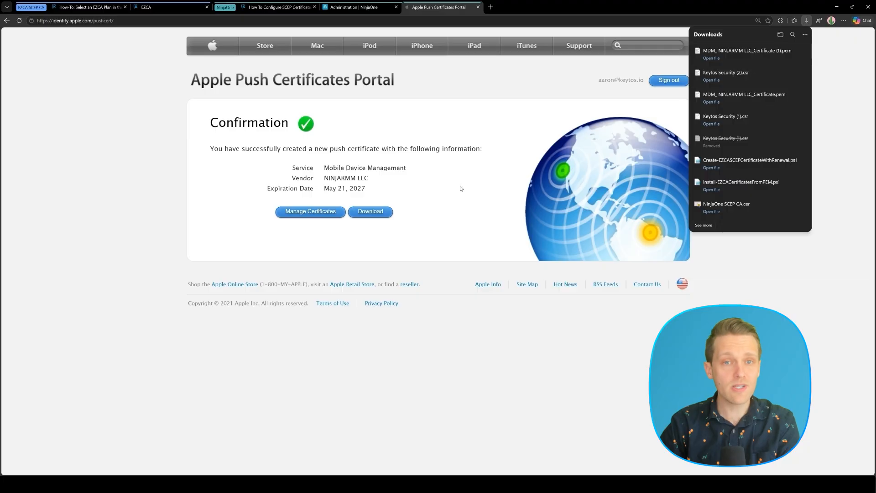
left_click(356, 7)
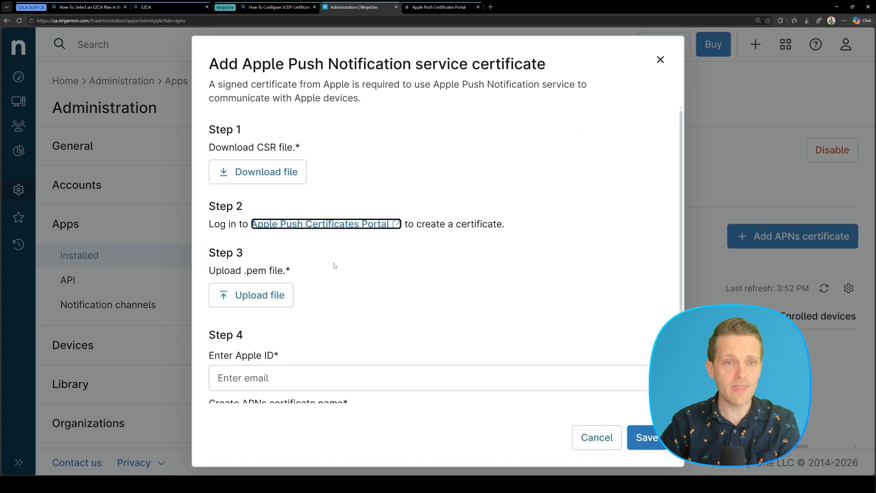
Upload the MDM .pem with the Apple ID, name it 'NinjaOne Video Certificate', and save
left_click(260, 294)
double_click(137, 62)
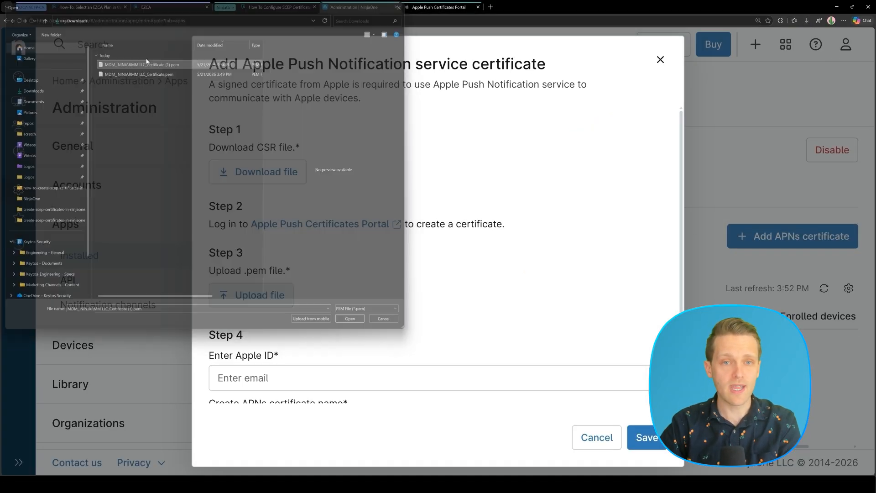
scroll(456, 253, "down", 2)
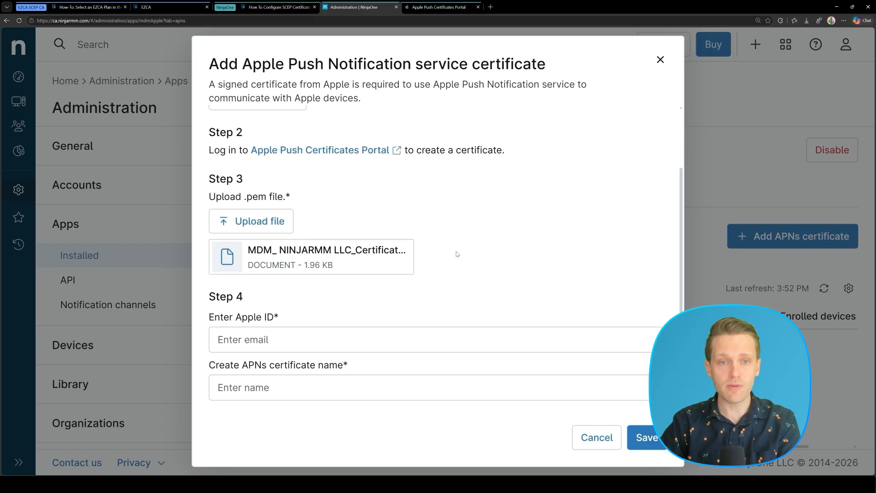
left_click(323, 341)
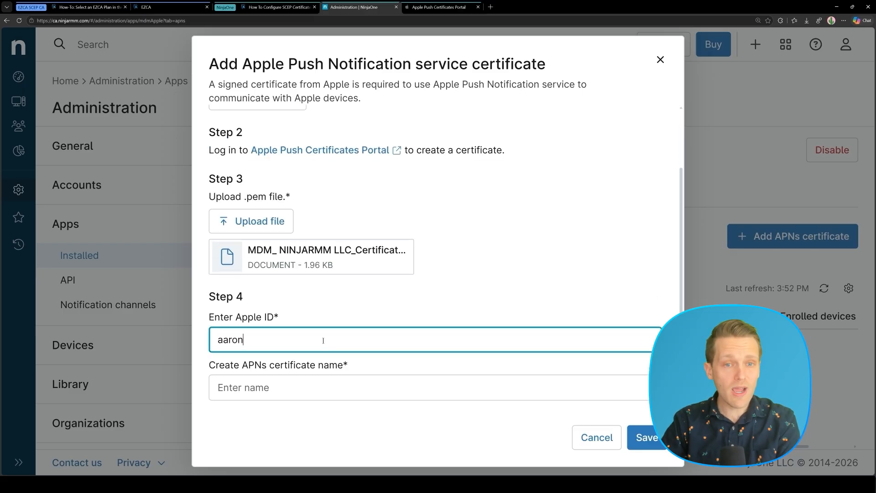
key("Tab")
type("Ninja")
type("One")
type(" Video Cert")
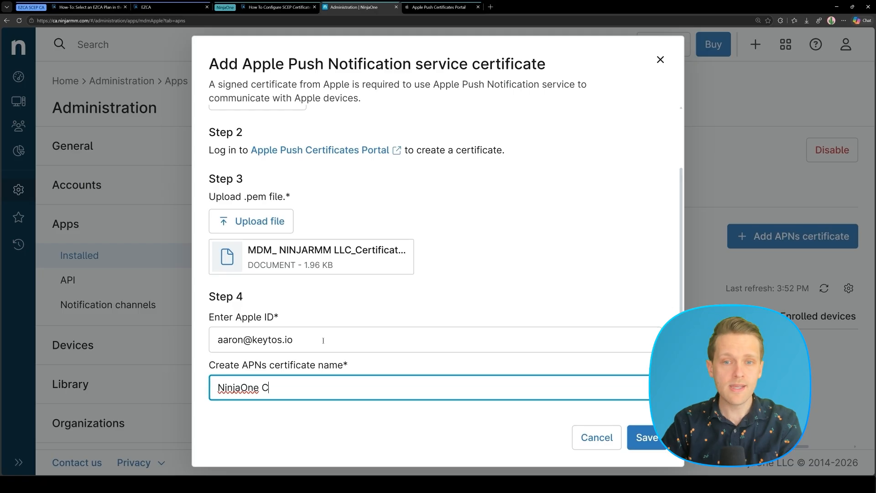
type("ificate")
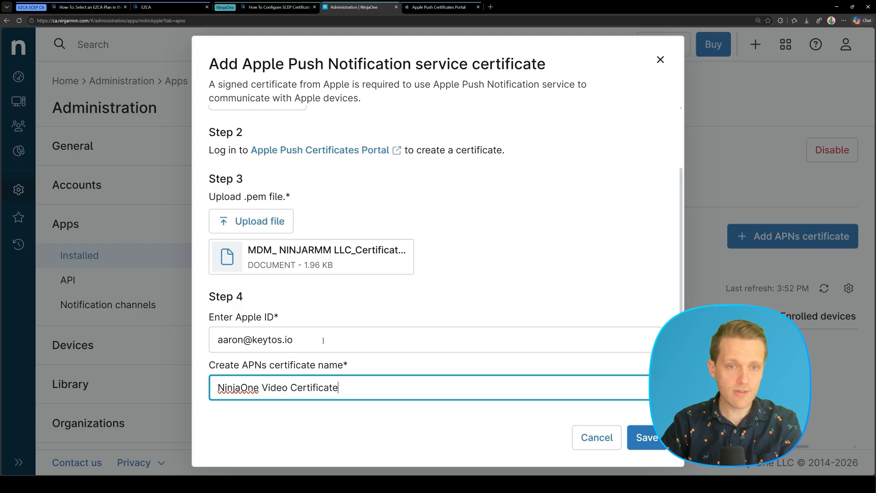
left_click(650, 441)
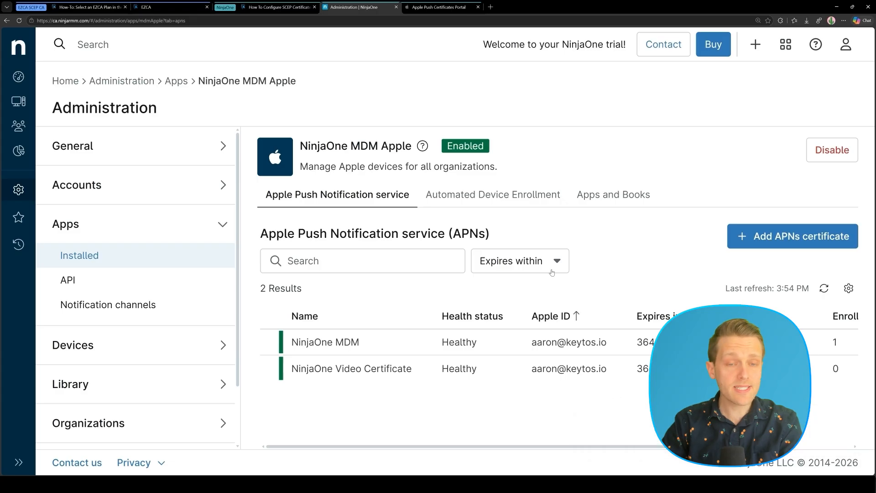
left_click(250, 5)
Download the NinjaOne SCEP CA certificate from EZCA as NinjaOne SCEP CA (1).cer, and launch Apple Configurator
left_click(817, 147)
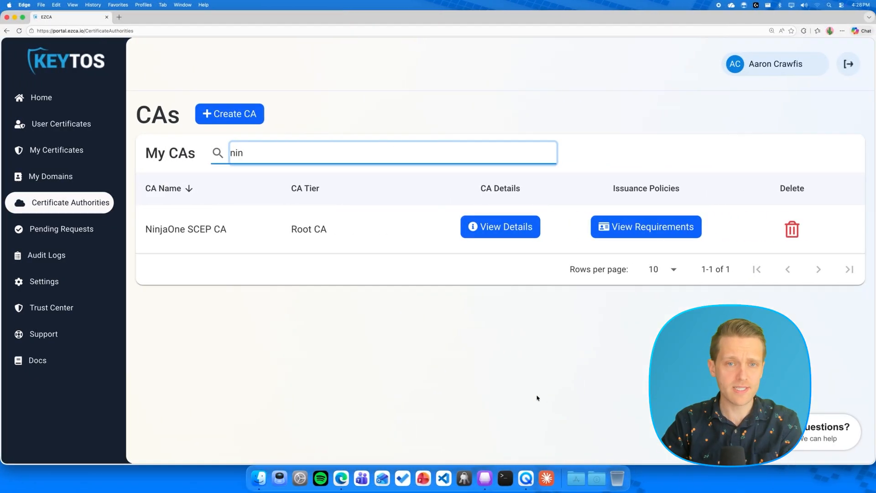
left_click(506, 240)
scroll(534, 321, "down", 15)
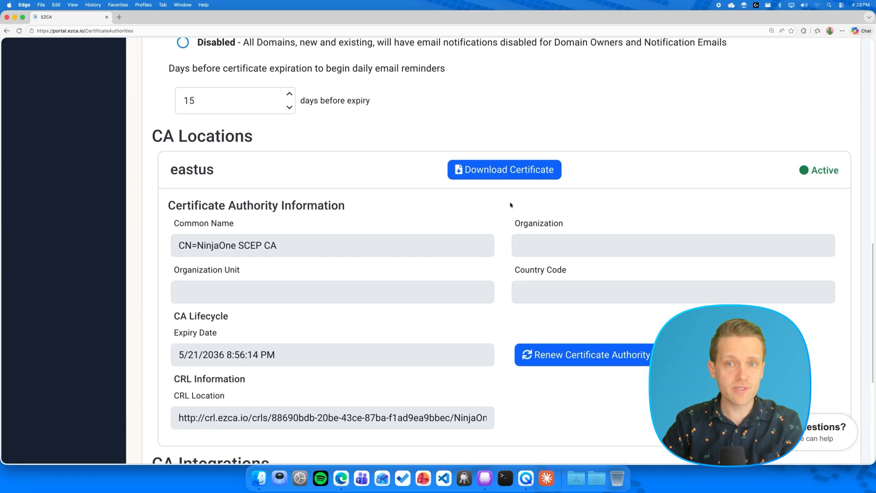
left_click(508, 174)
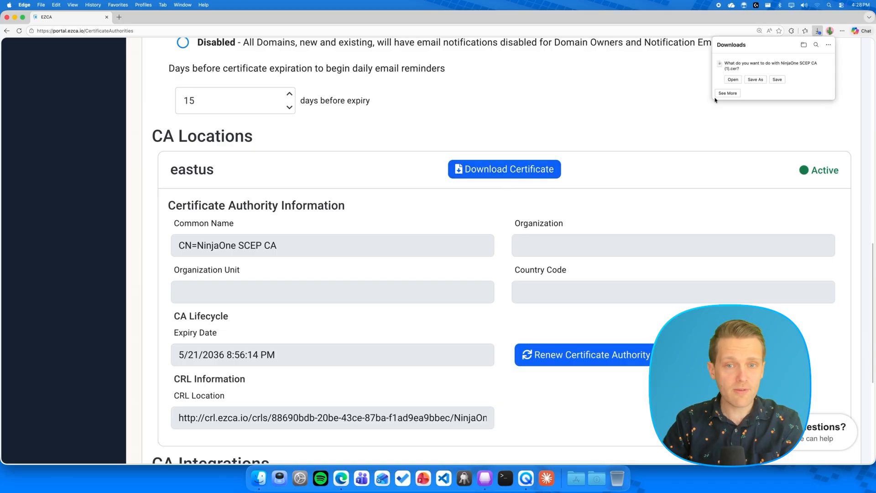
left_click(778, 80)
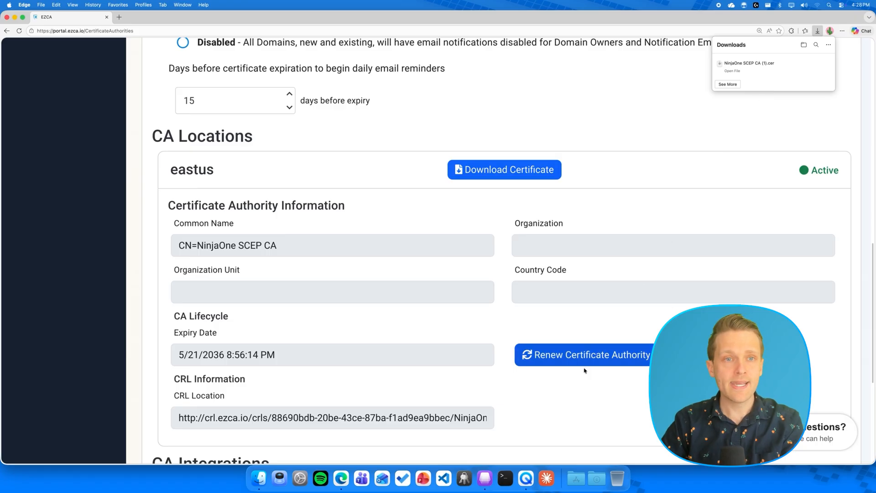
left_click(483, 477)
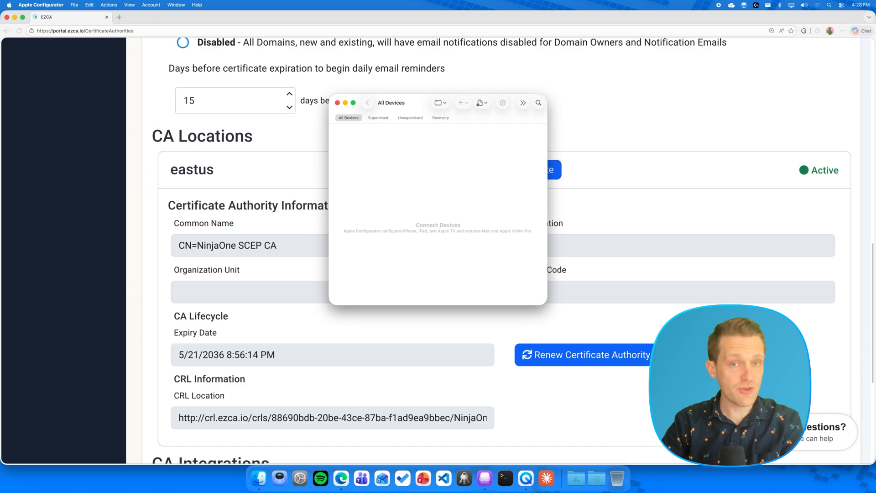
Create a new configuration profile named NinjaOne SCEP Certs with a ninjaone identifier
left_click(71, 6)
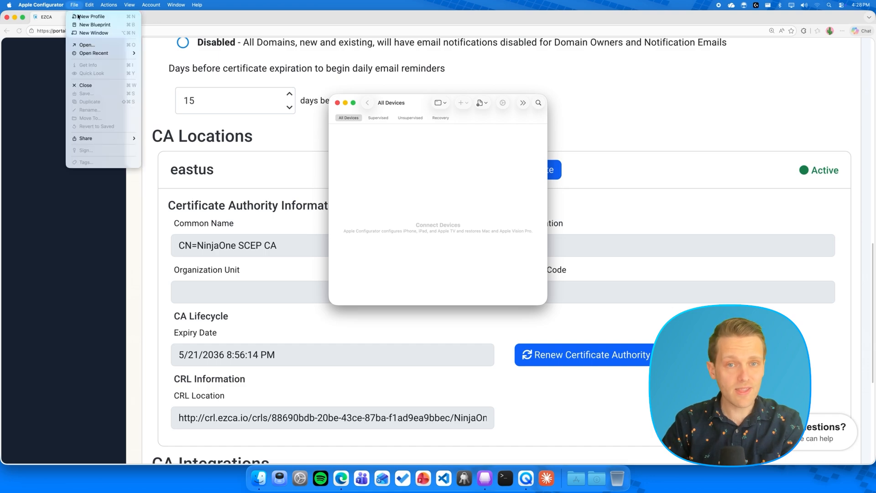
left_click(77, 16)
double_click(436, 67)
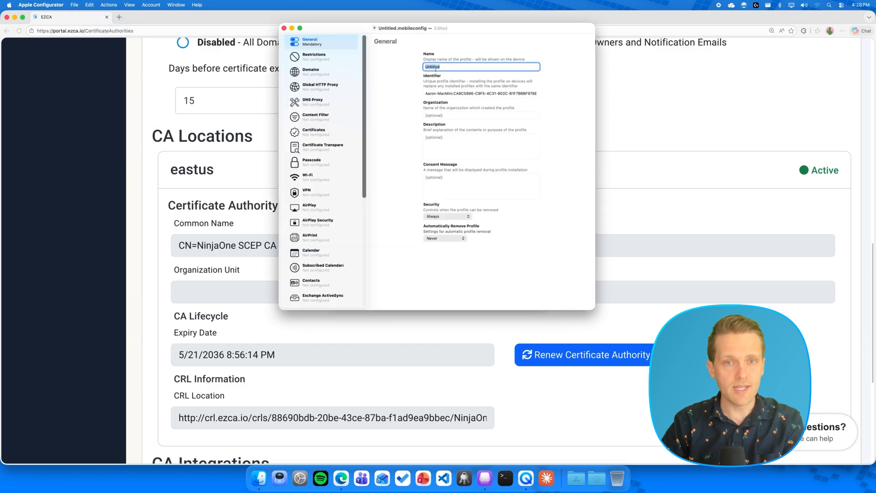
type("NinjaOne SCEP Certs")
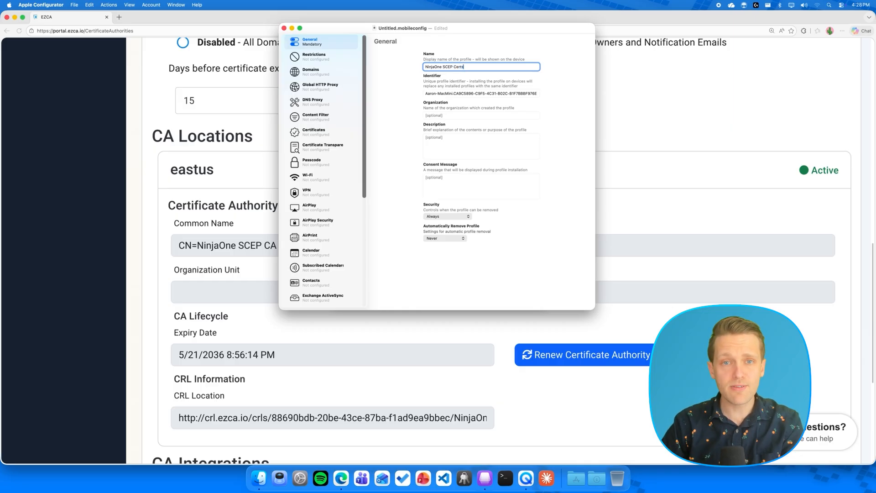
triple_click(451, 93)
type("ninjaone.scep.ezca")
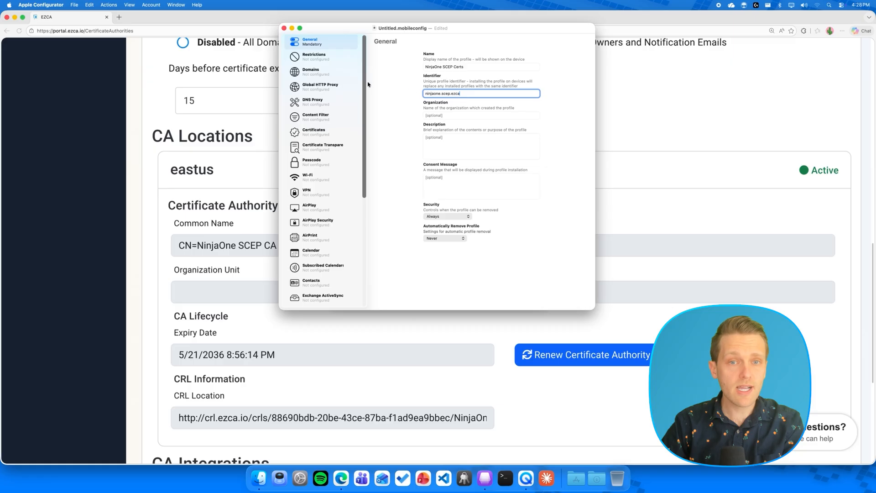
Add the NinjaOne SCEP CA certificate payload and a SCEP payload to the profile
left_click(335, 137)
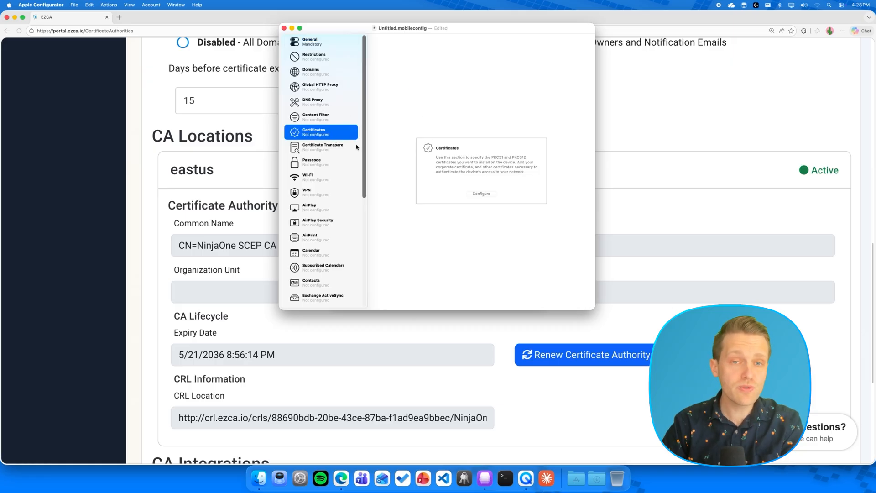
left_click(486, 195)
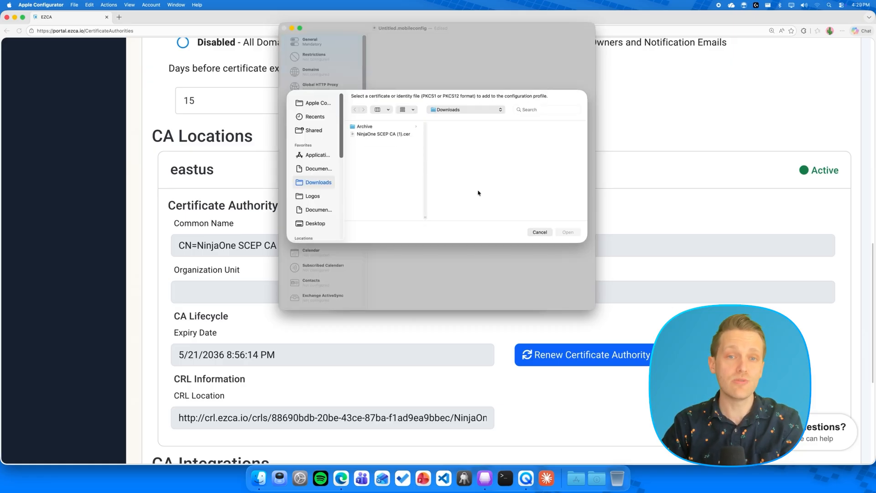
double_click(395, 134)
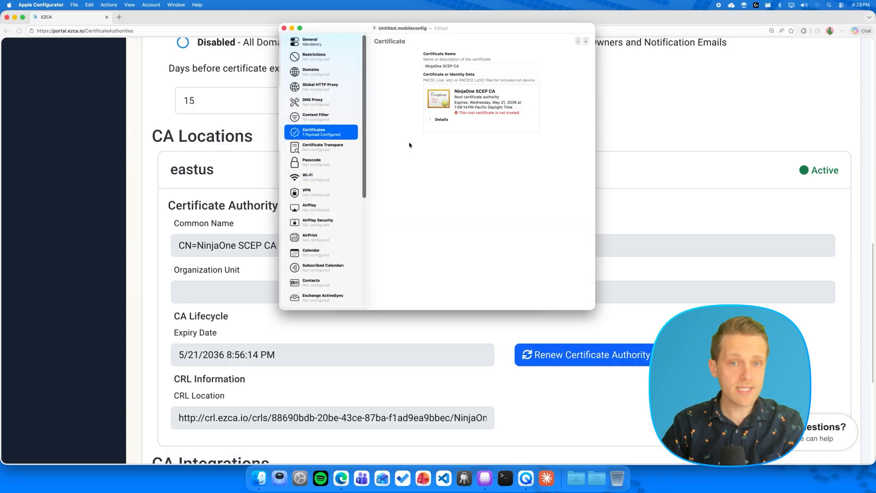
scroll(343, 209, "down", 5)
left_click(325, 197)
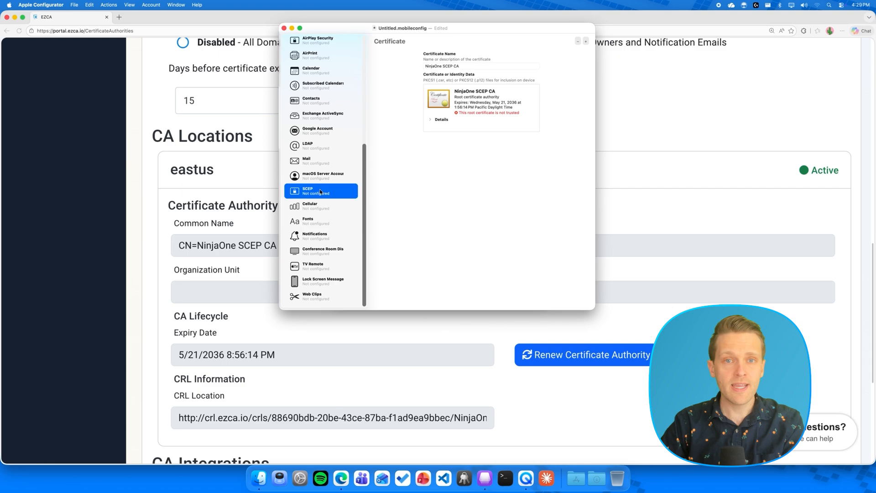
left_click(478, 194)
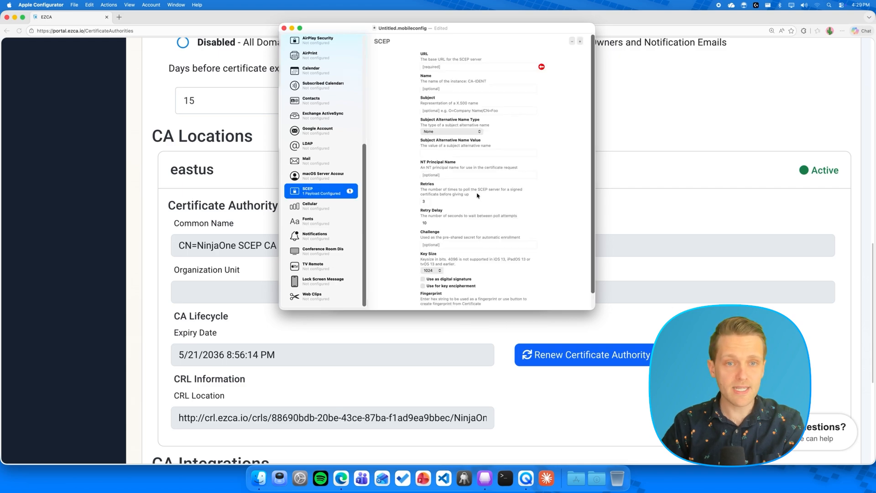
In EZCA, go back to All CAs and view the NinjaOne SCEP CA issuance requirements
left_click(215, 227)
scroll(212, 197, "up", 10)
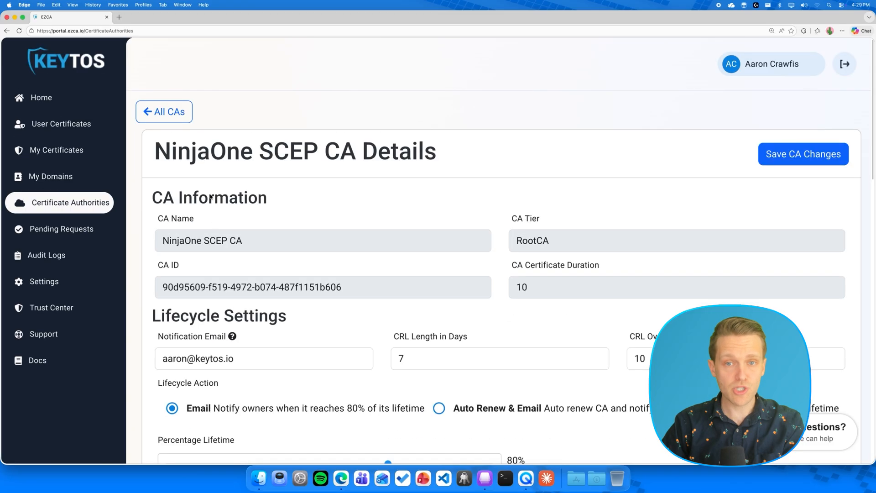
left_click(181, 122)
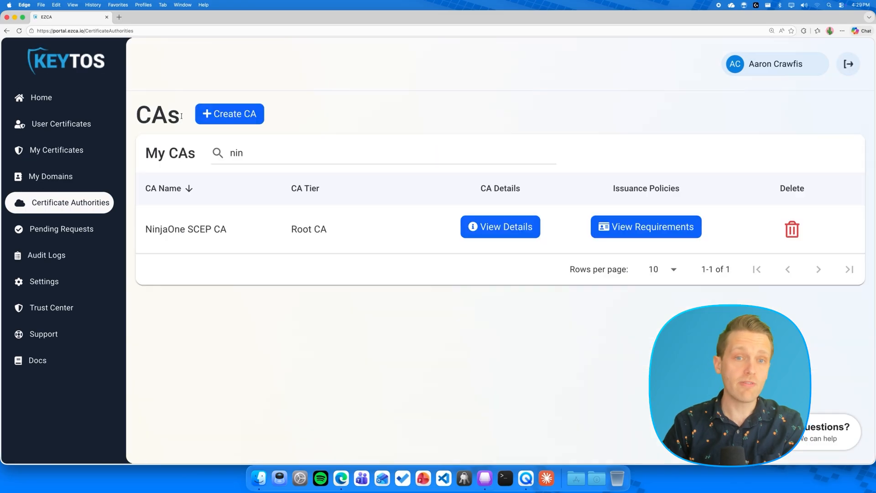
left_click(621, 227)
scroll(542, 260, "down", 10)
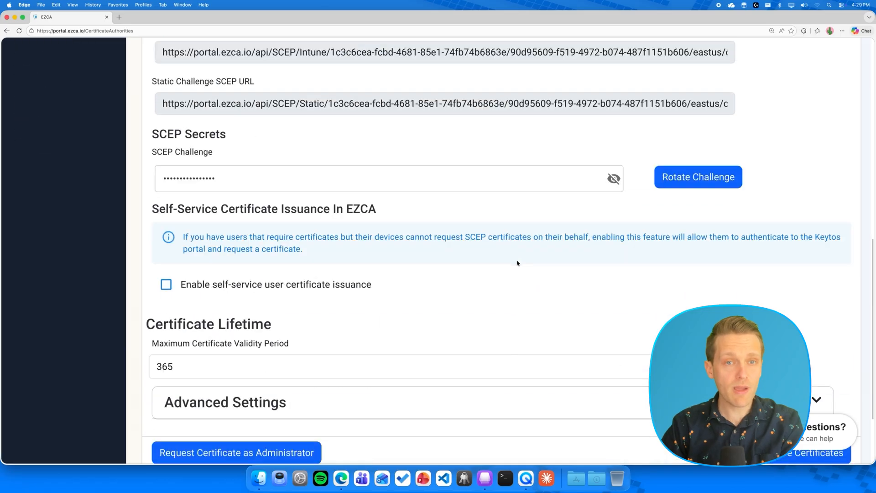
Paste EZCA's static challenge SCEP URL into the SCEP payload's URL and name it EZCA SCEP CA
triple_click(380, 111)
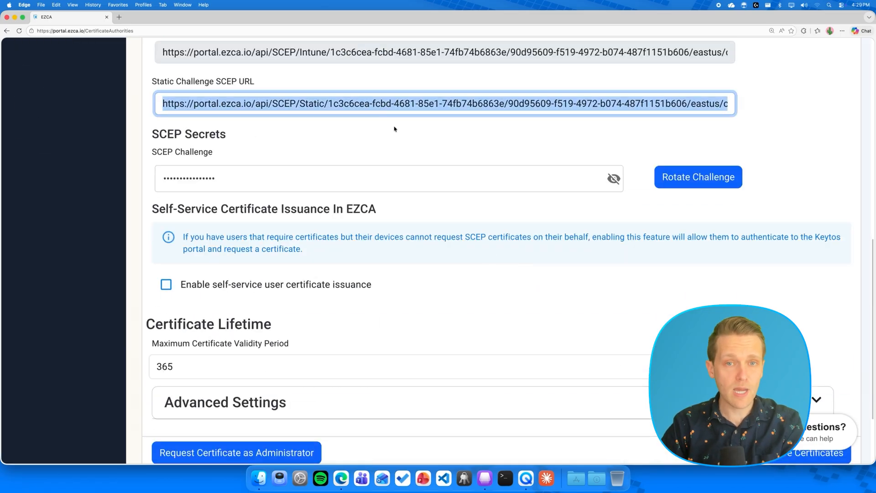
left_click(484, 478)
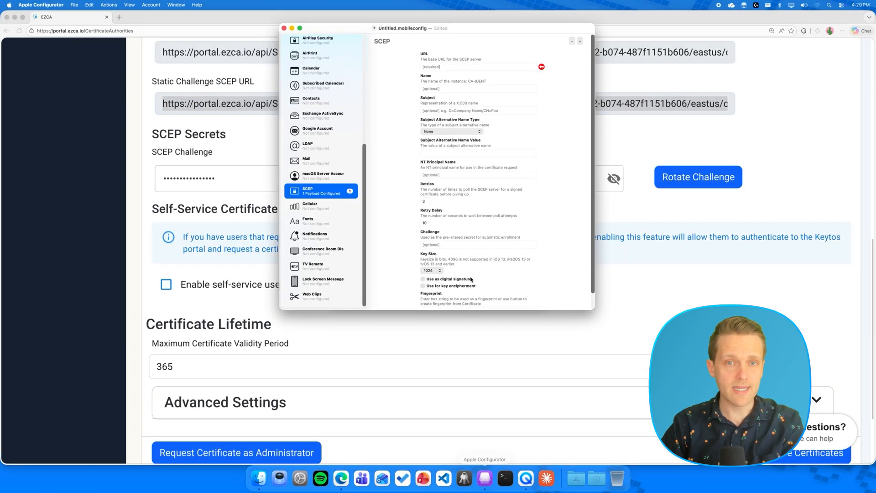
key("Tab")
key("super+v")
key("Tab")
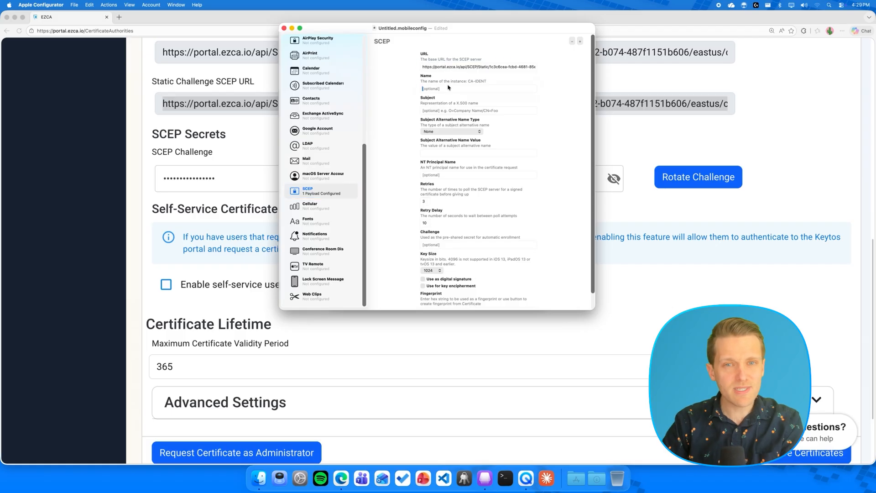
type("EZCA SCEP CA")
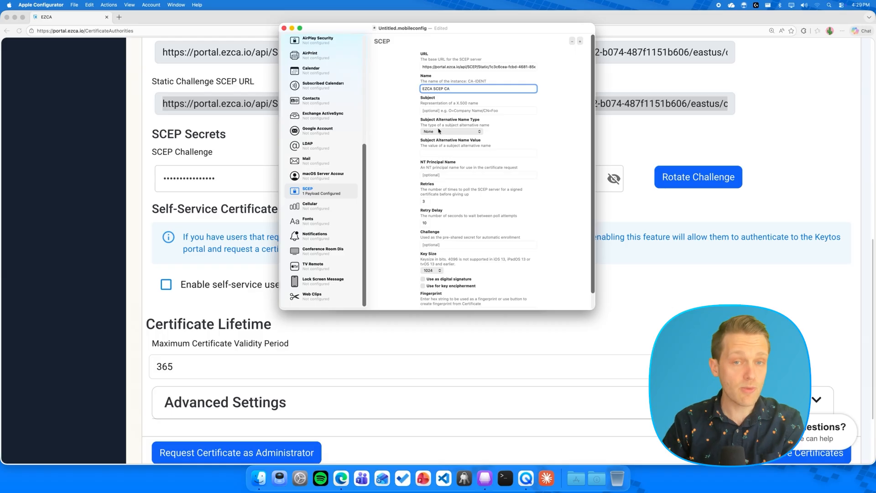
Set subject CN=%HardwareUUID% and DNS Name alternative name %HostName%, then reveal EZCA's challenge secret
left_click(441, 110)
type("CN=%HardwareUUID%")
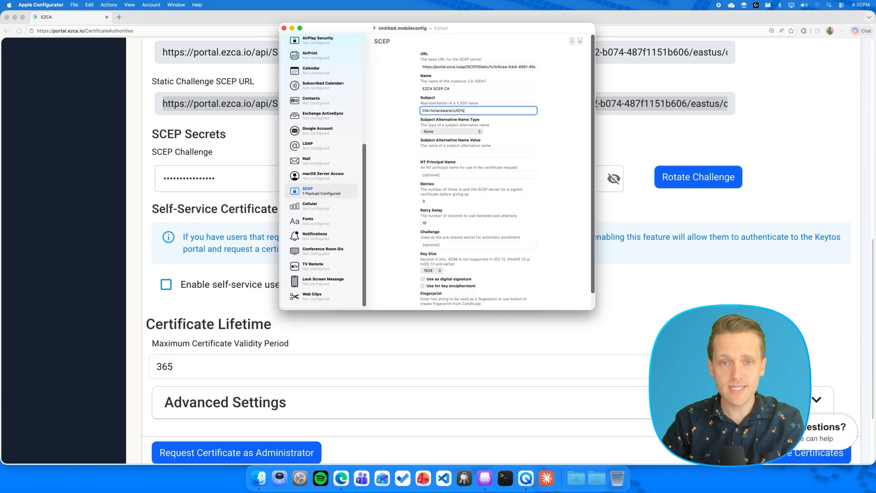
left_click(452, 132)
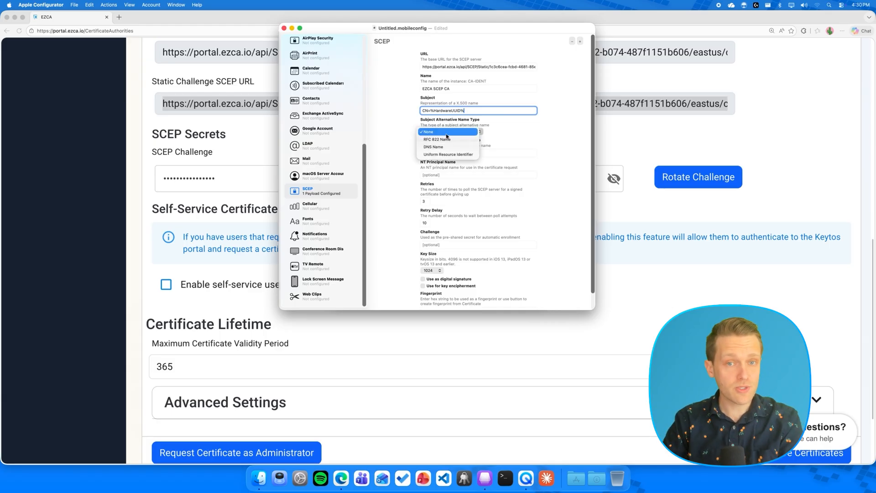
left_click(449, 139)
left_click(448, 152)
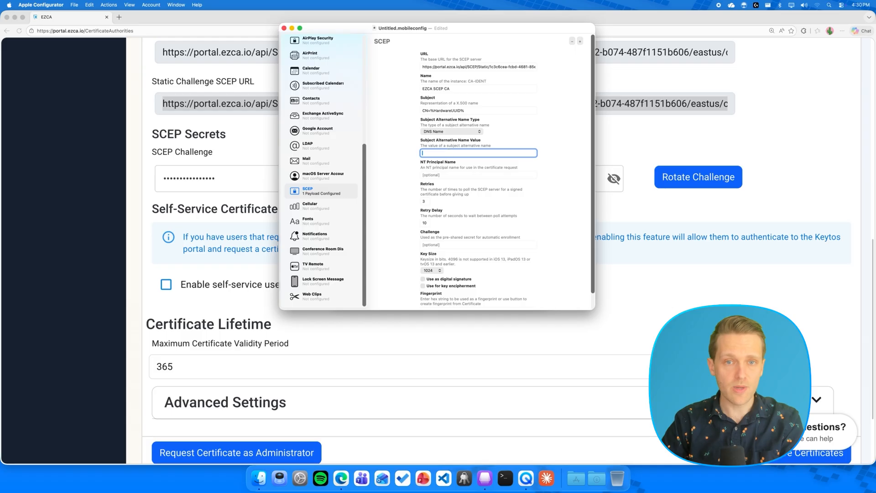
type("%HostName%")
scroll(441, 190, "down", 2)
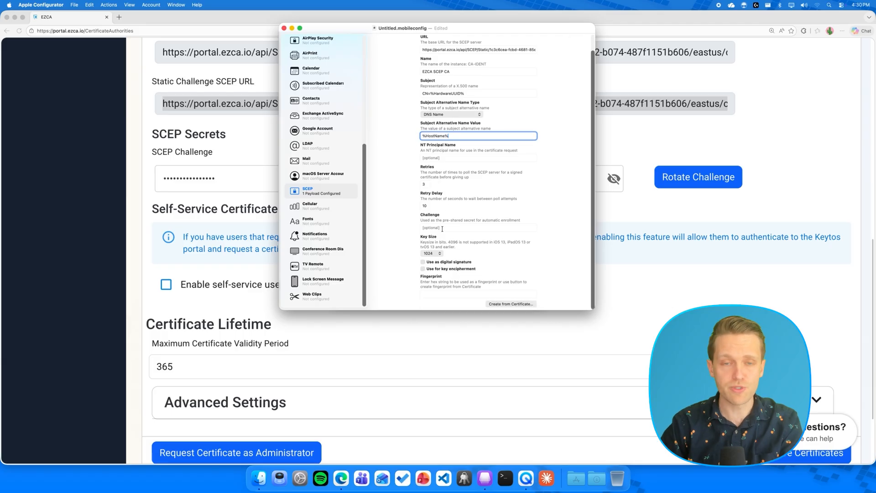
left_click(256, 190)
Copy EZCA's SCEP challenge and paste it into the profile's Challenge field
left_click(614, 179)
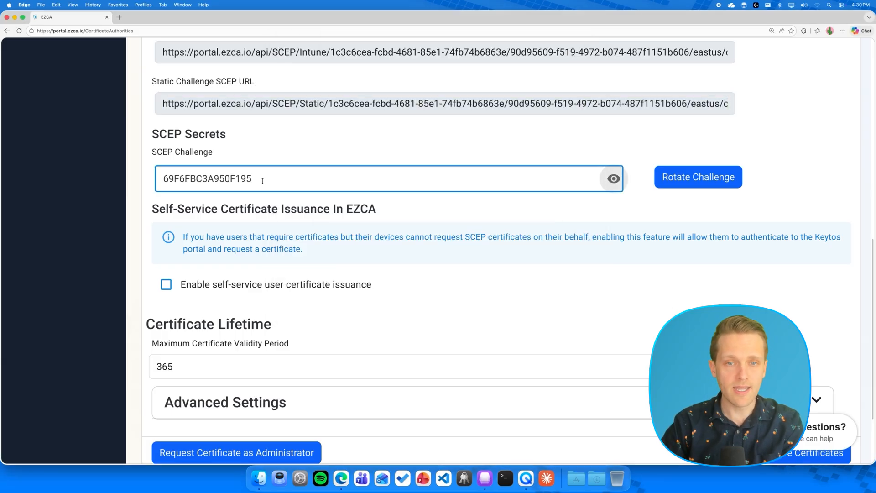
left_click(236, 179)
double_click(236, 179)
key("super+c")
left_click(485, 478)
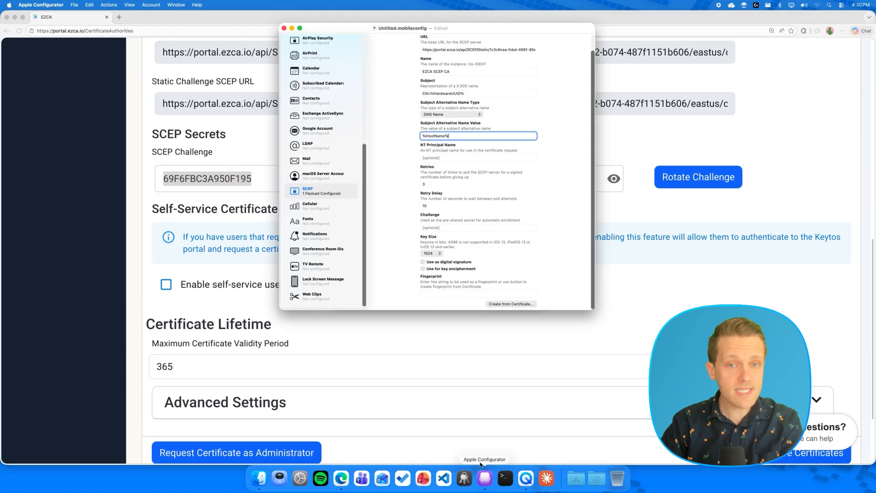
left_click(441, 225)
key("super+v")
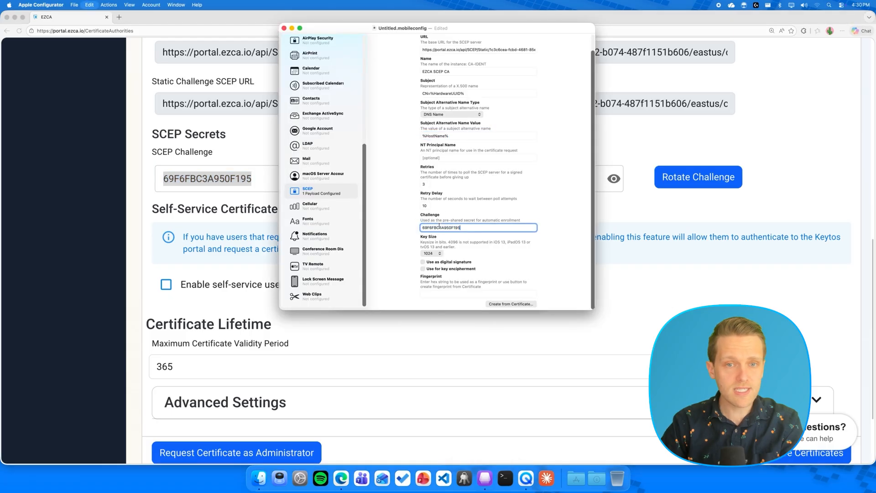
Set key size 2048 with signature and encipherment usage, and save as NinjaOne SCEP Certs.mobileconfig
left_click(436, 253)
left_click(428, 262)
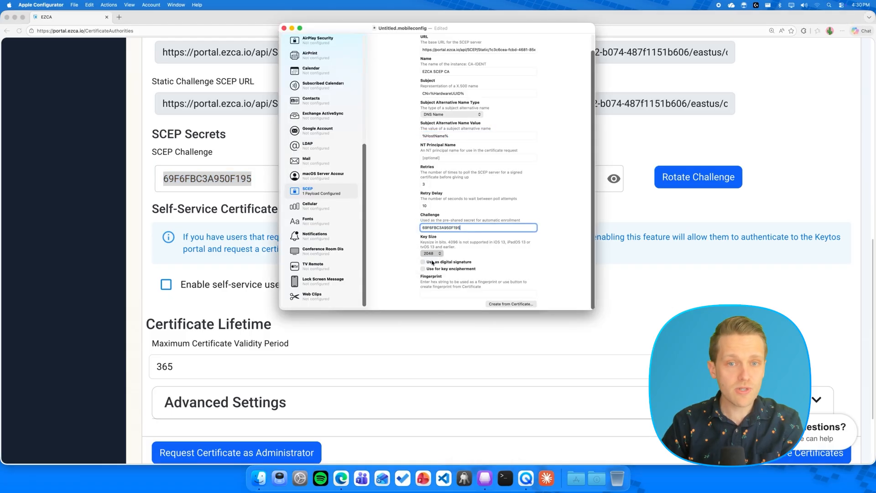
left_click(423, 268)
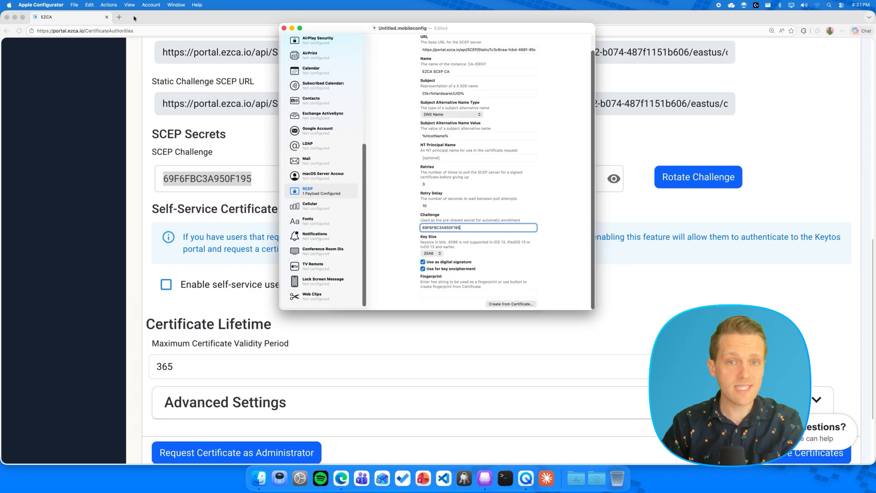
left_click(74, 5)
left_click(87, 92)
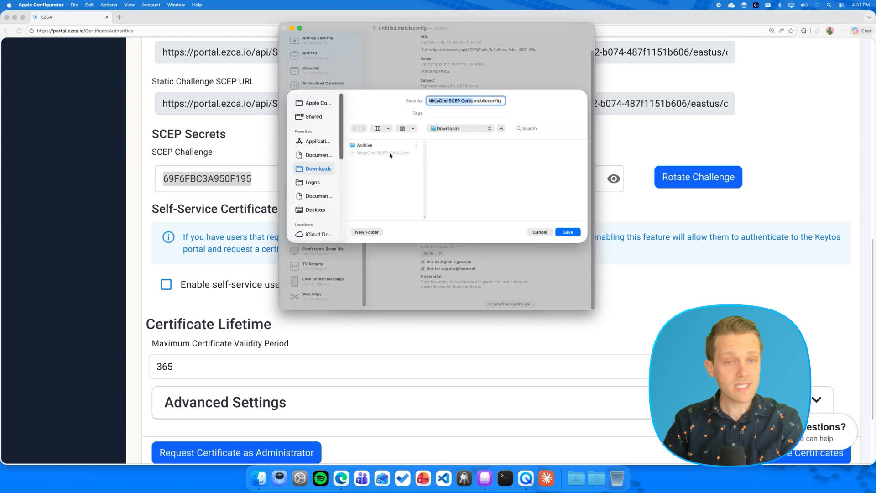
key("Return")
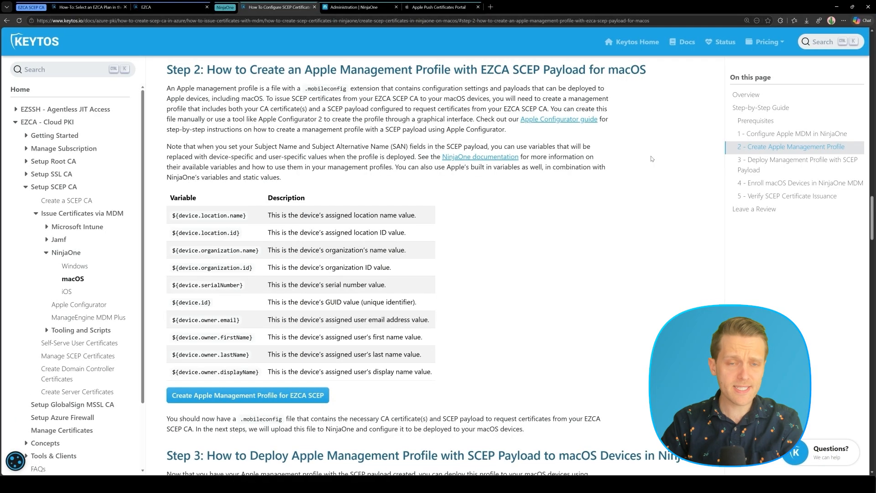
Open the Mac Policy's MDM custom payload settings under Administration > Agent policies
left_click(767, 163)
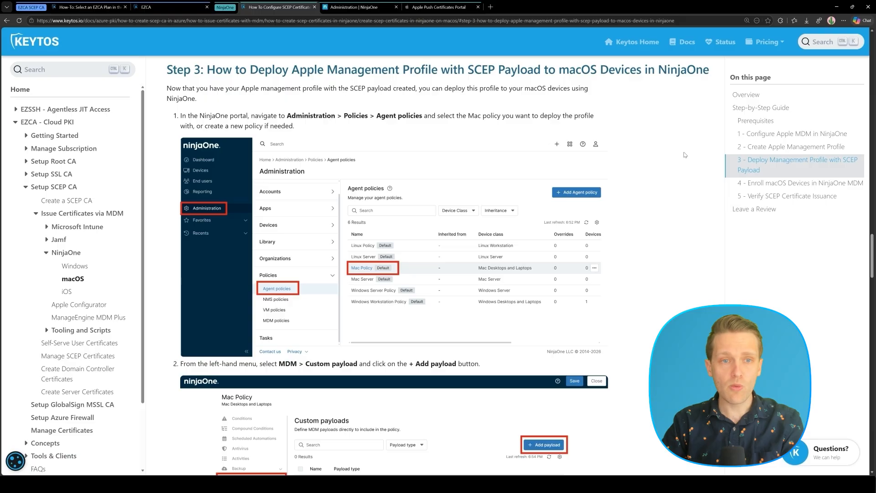
left_click(355, 8)
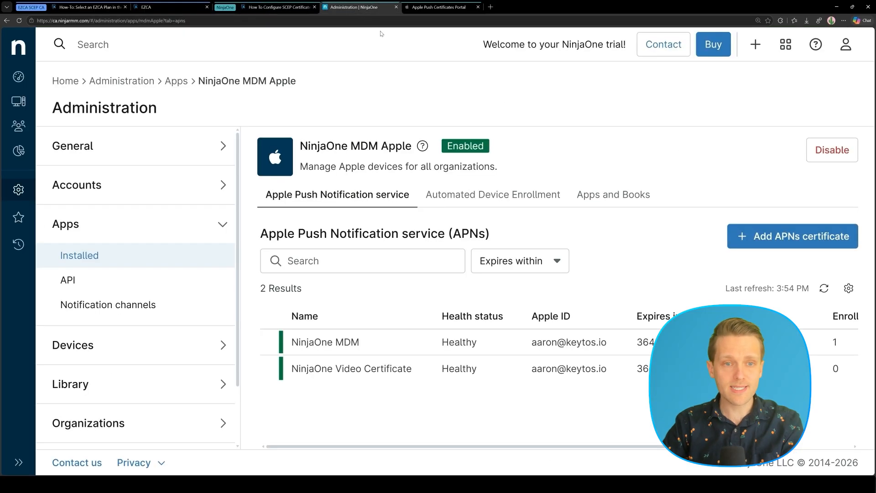
scroll(84, 390, "down", 2)
left_click(84, 389)
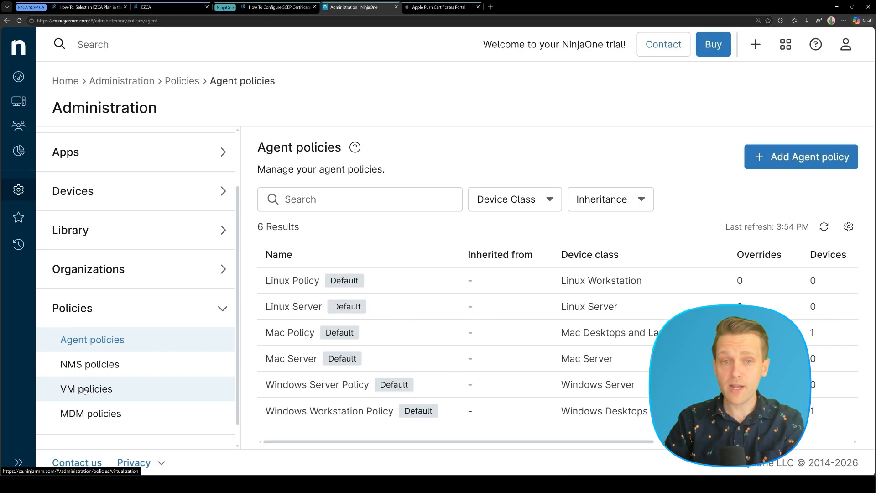
left_click(291, 332)
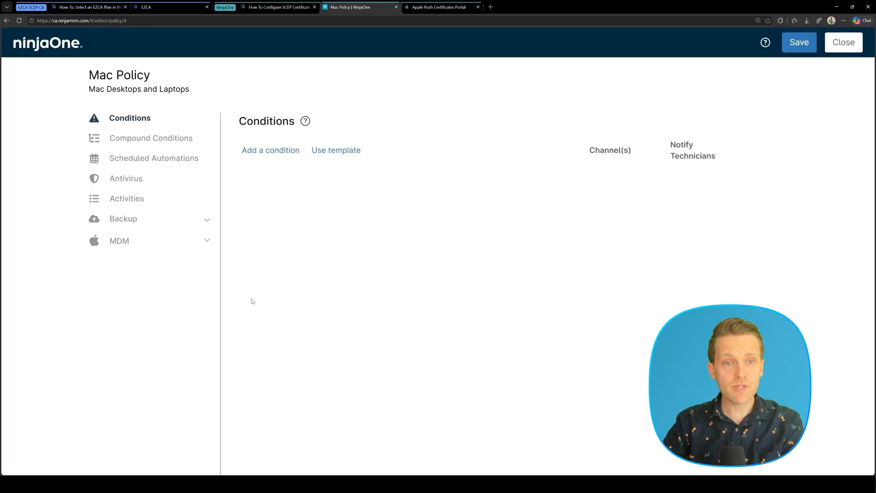
left_click(172, 240)
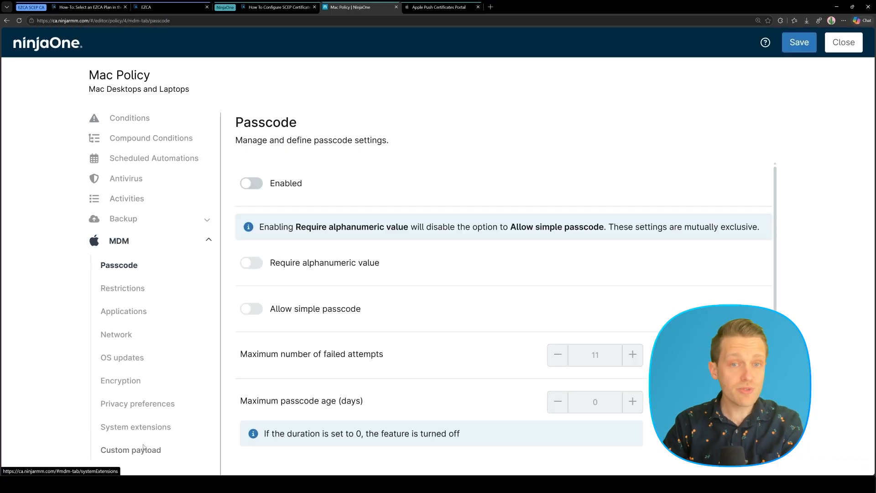
left_click(143, 449)
Add custom payload 'EZCA SCEP Certificate' from the saved .mobileconfig, then save and close the policy
left_click(707, 171)
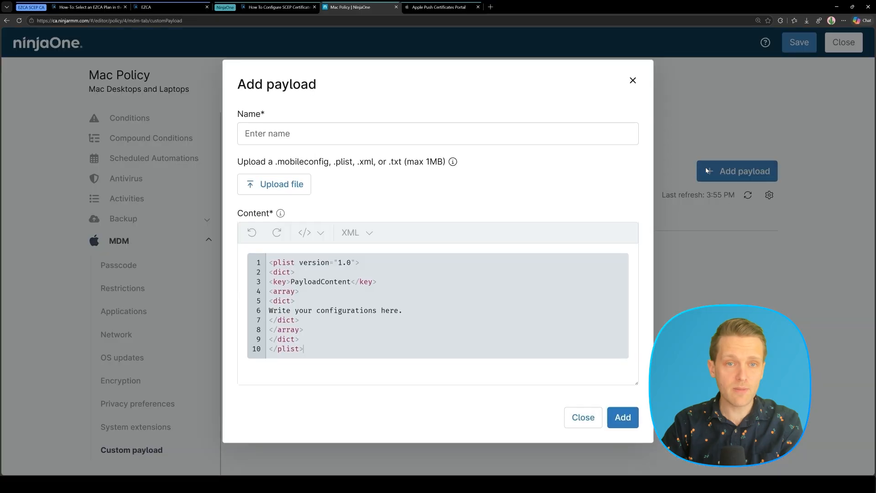
left_click(366, 139)
type("EZCA SCEP ")
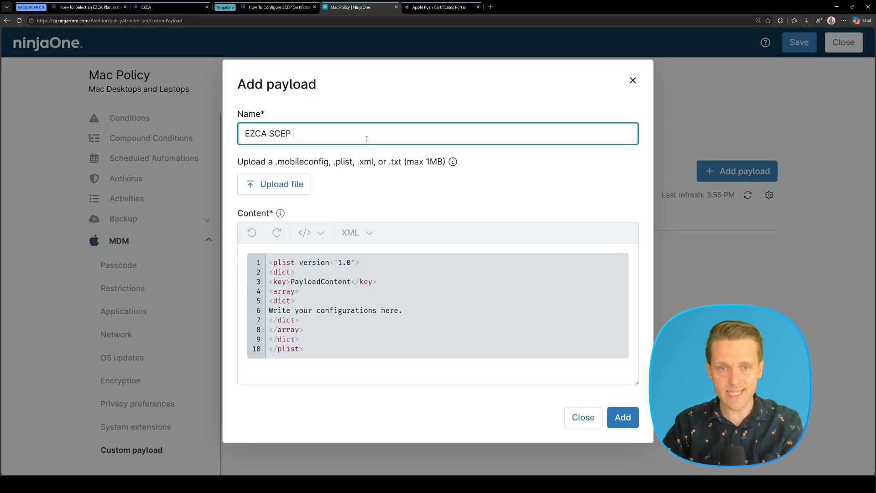
type("Certificate")
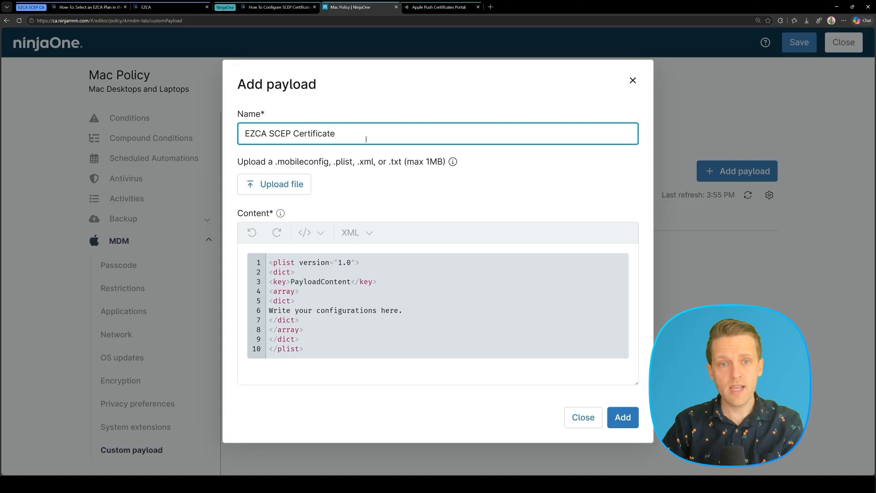
left_click(302, 184)
left_click(132, 55)
double_click(132, 55)
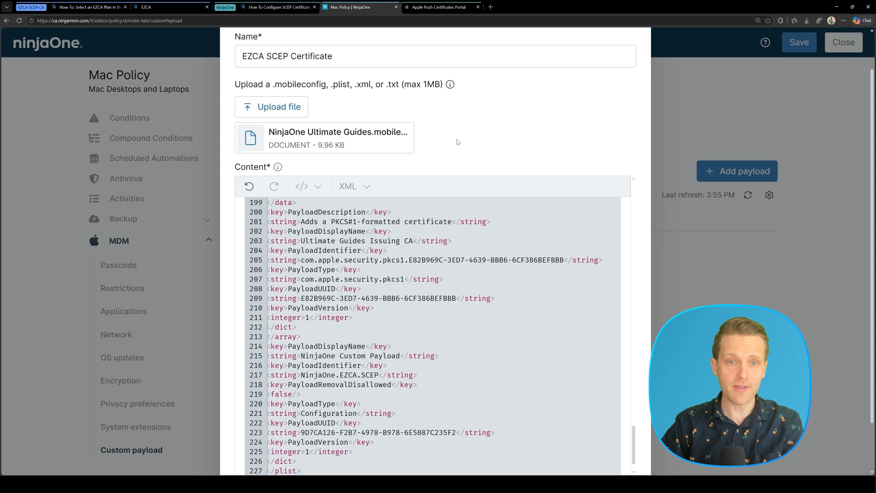
left_click(619, 449)
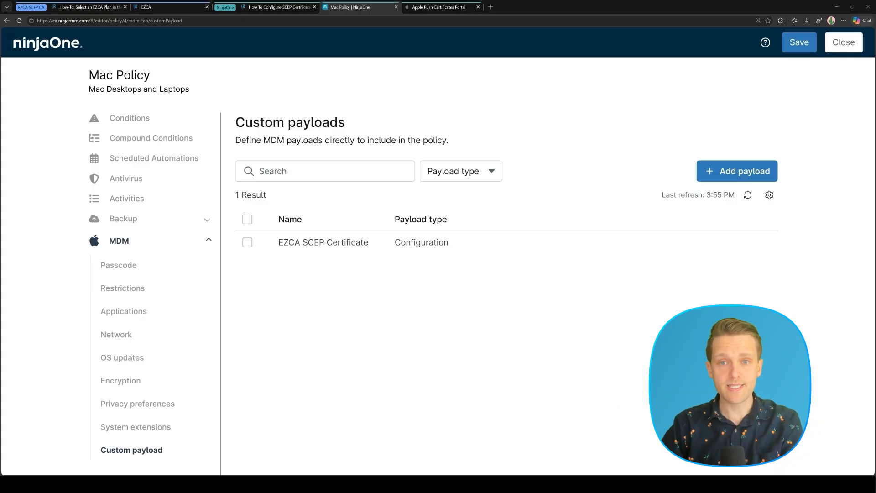
left_click(800, 46)
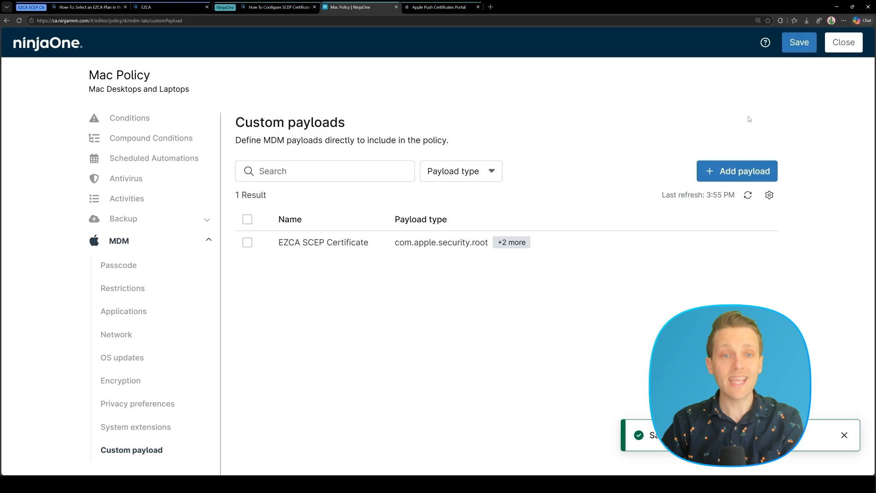
left_click(842, 46)
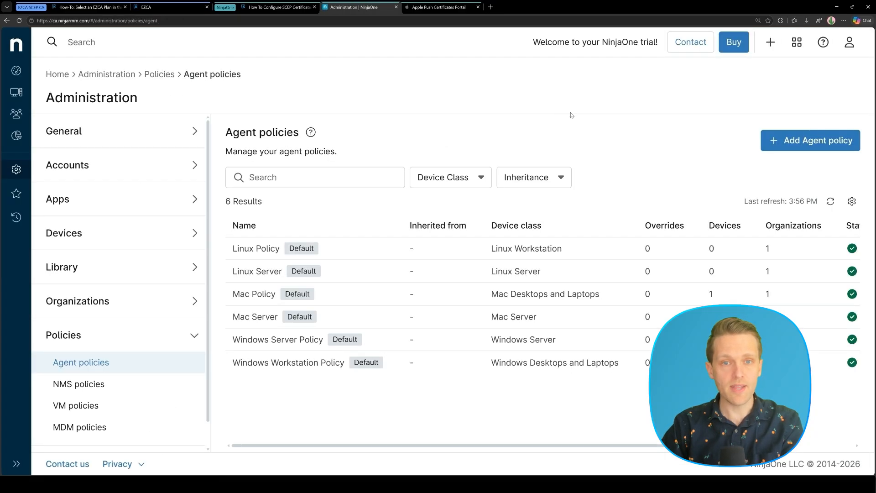
Open the enrolled Mac virtual machine's Overview dashboard from the Devices list
left_click(17, 91)
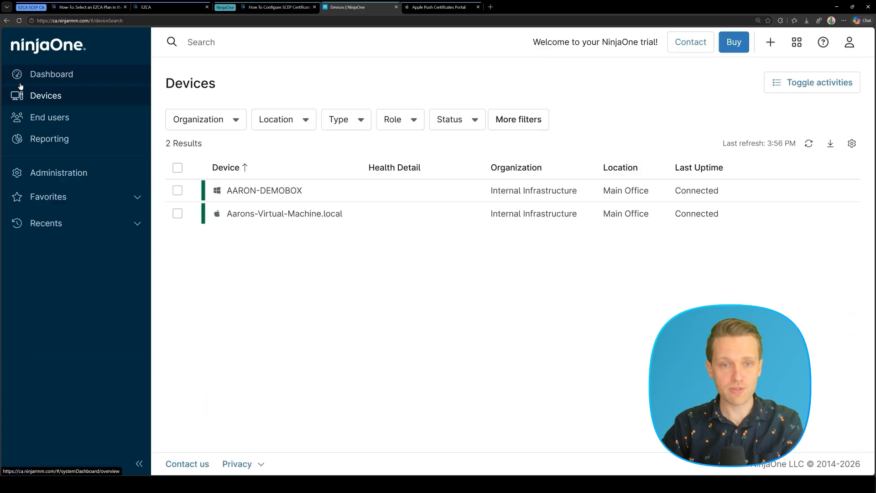
left_click(244, 214)
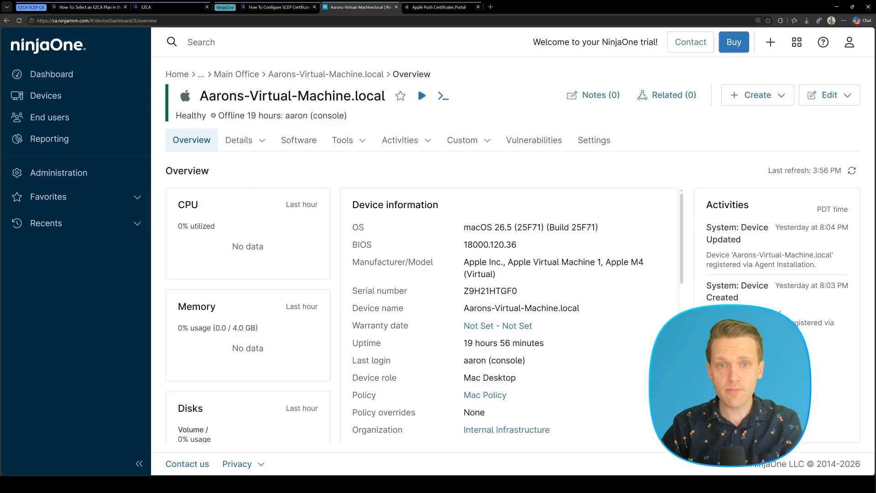
left_click(411, 143)
left_click(411, 143)
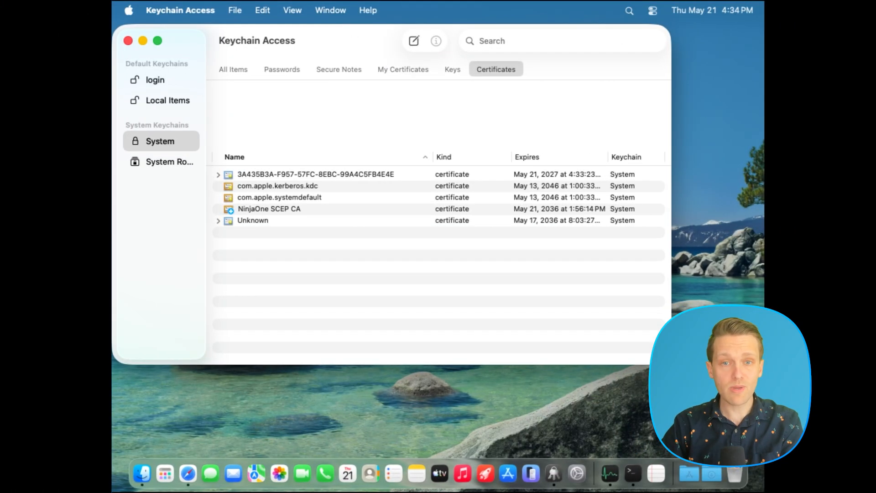
Open the newly issued device certificate's details and highlight its issuer, NinjaOne SCEP CA
left_click(252, 210)
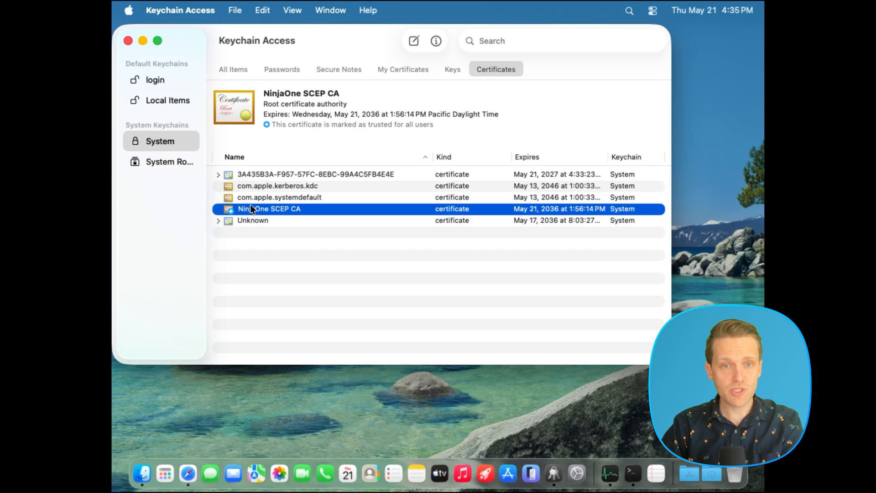
left_click(245, 174)
left_click(219, 175)
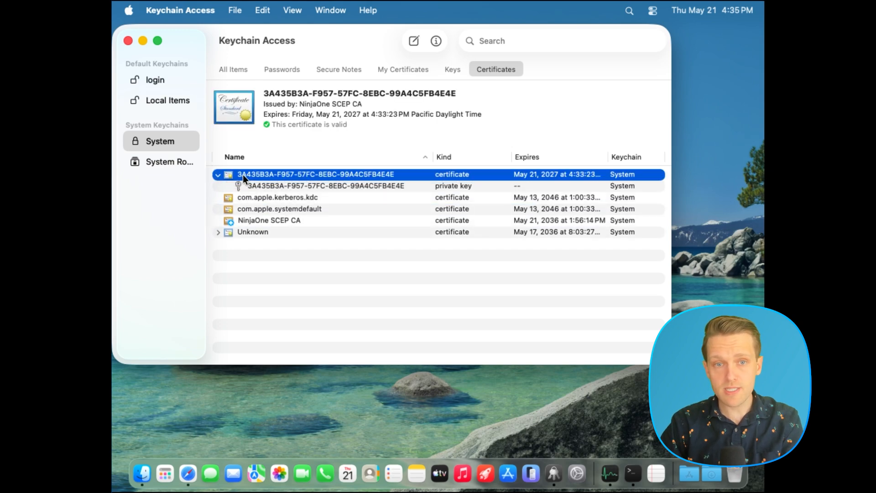
double_click(244, 174)
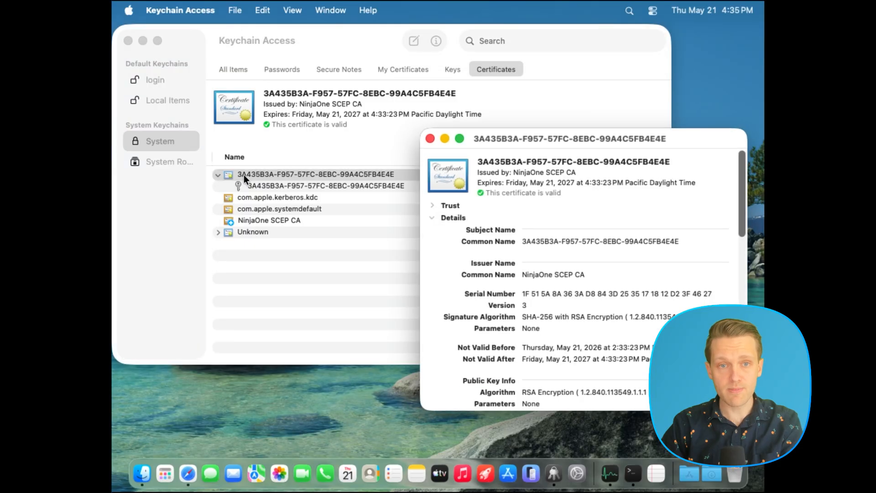
left_click_drag(523, 275, 587, 274)
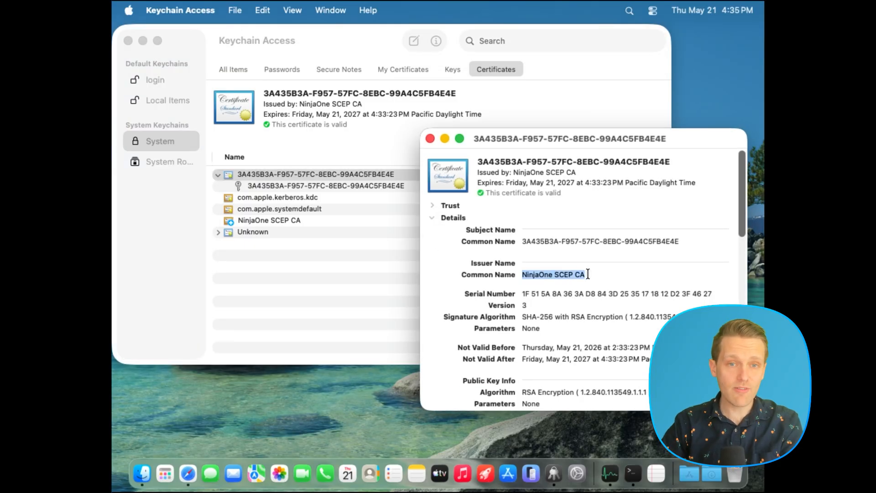